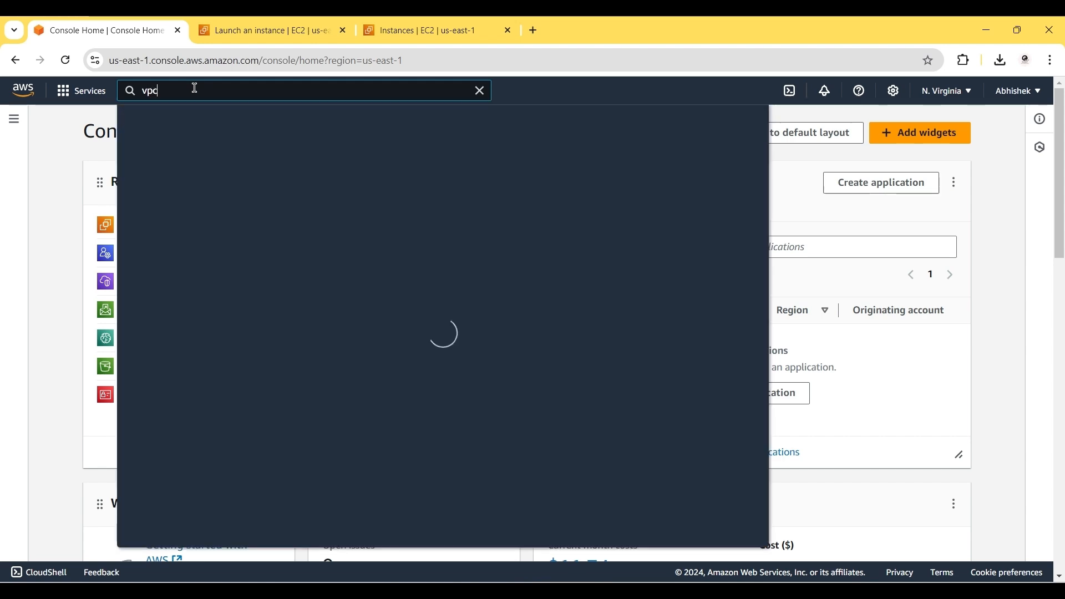
Open the VPC service and start a new VPC with the name tag nacl-demo
{"action": "left_click", "coordinate": [340, 194]}
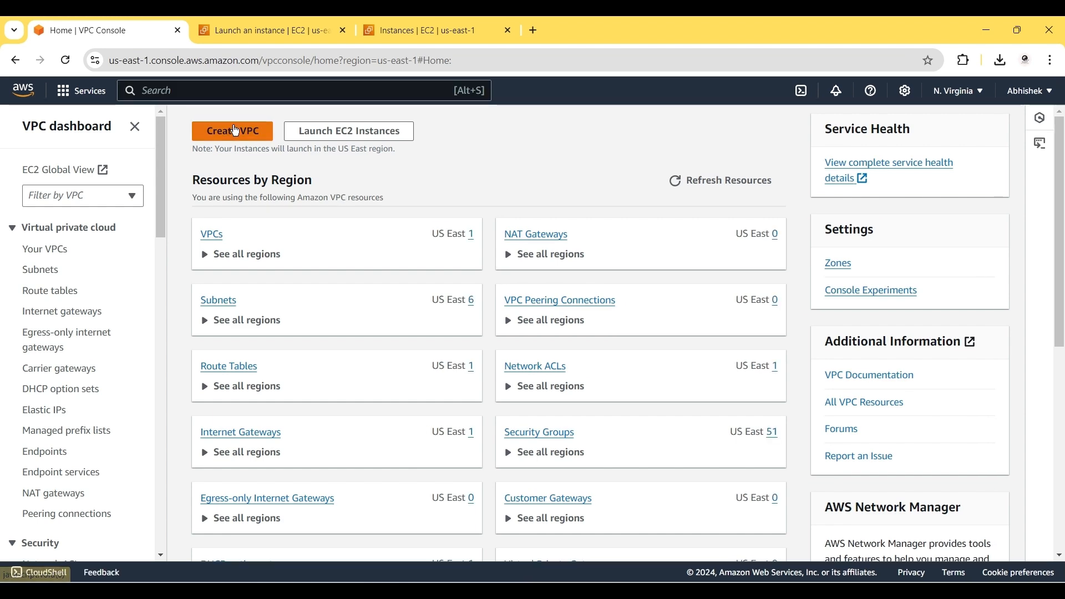
{"action": "left_click", "coordinate": [233, 131]}
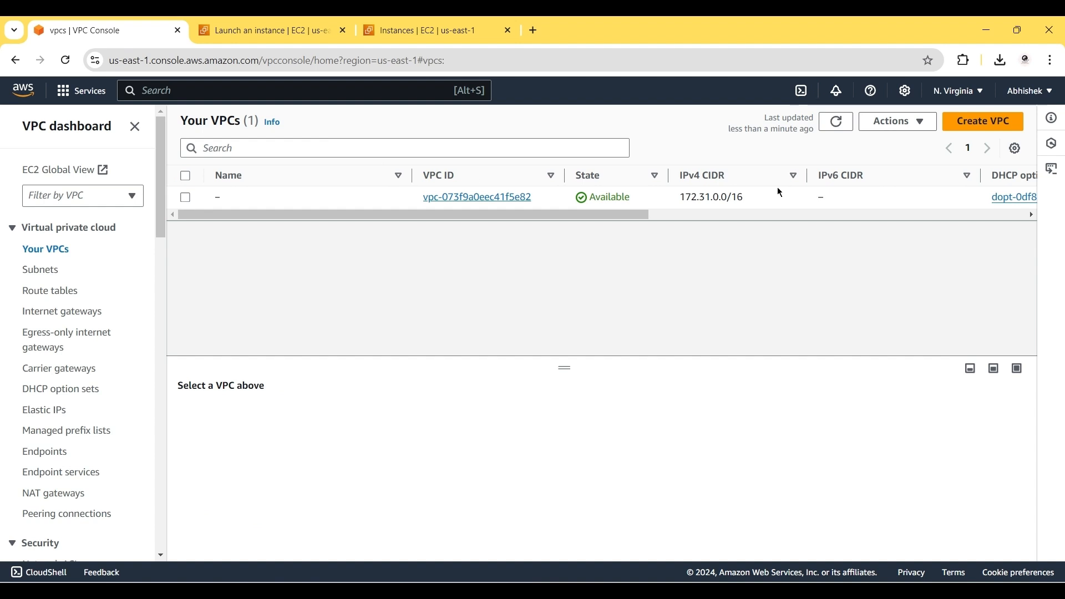
{"action": "left_click", "coordinate": [974, 129]}
{"action": "left_click", "coordinate": [103, 342]}
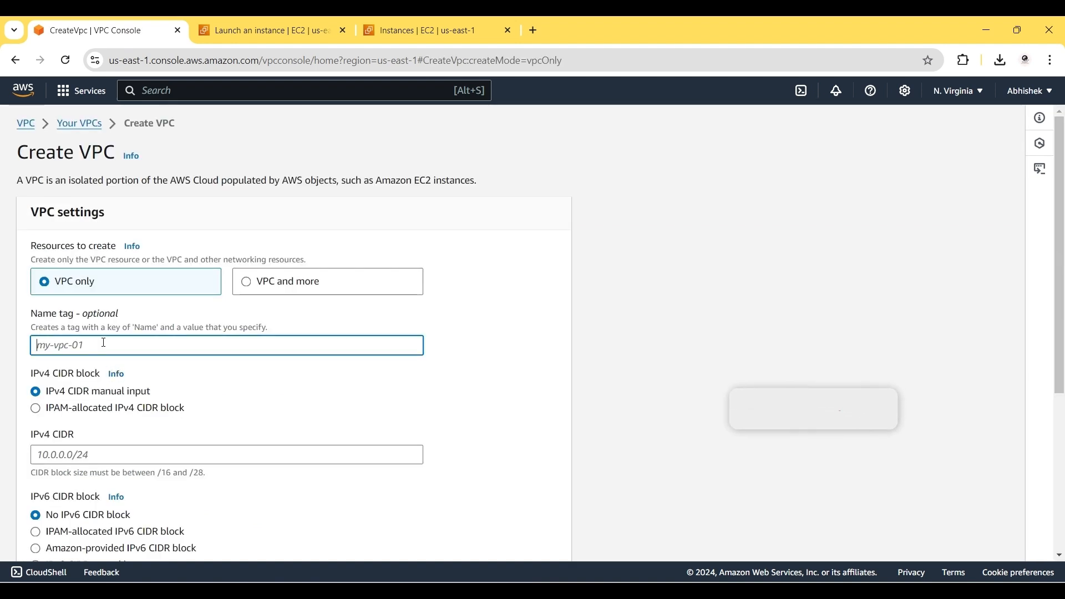
{"action": "type", "text": "nacl-demo"}
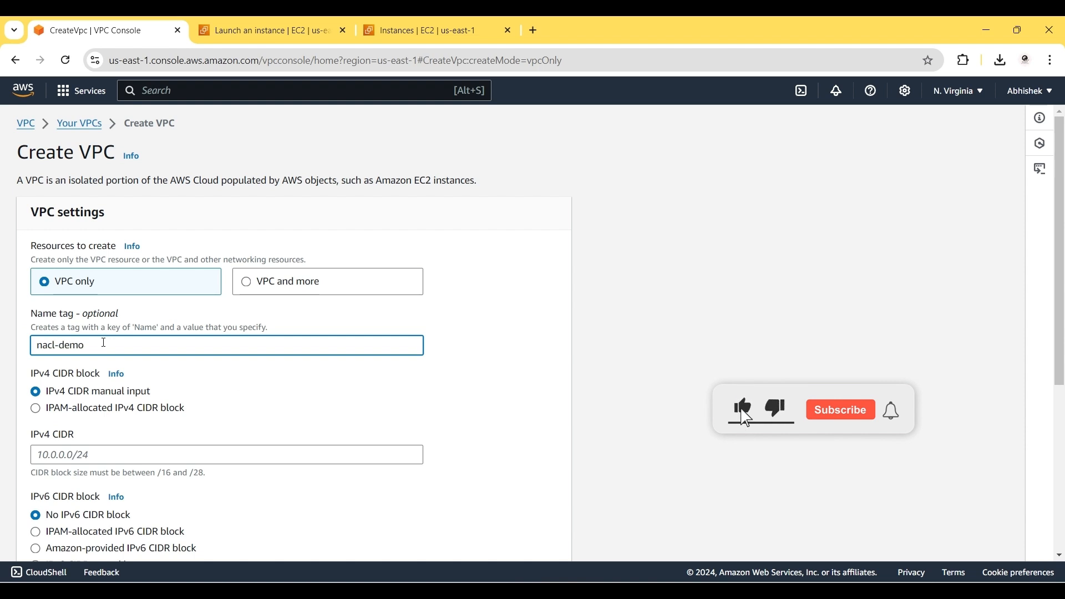
Set the new VPC's IPv4 CIDR to 10.0.0.0/16 and create the VPC
{"action": "scroll", "coordinate": [30, 399], "scroll_direction": "down", "scroll_amount": 1}
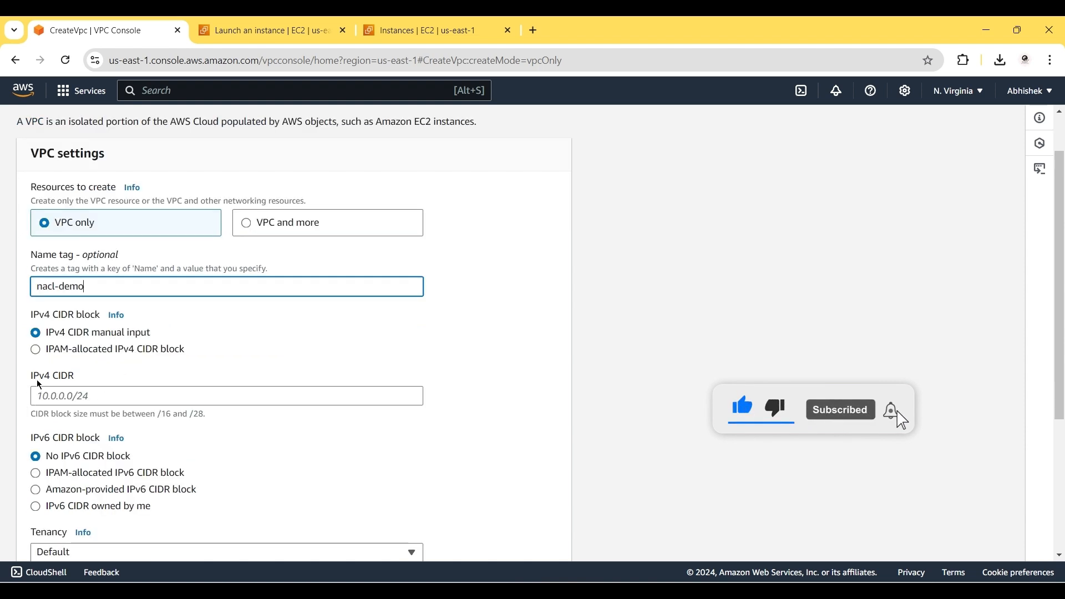
{"action": "left_click", "coordinate": [58, 395]}
{"action": "type", "text": "10.0.0.0"}
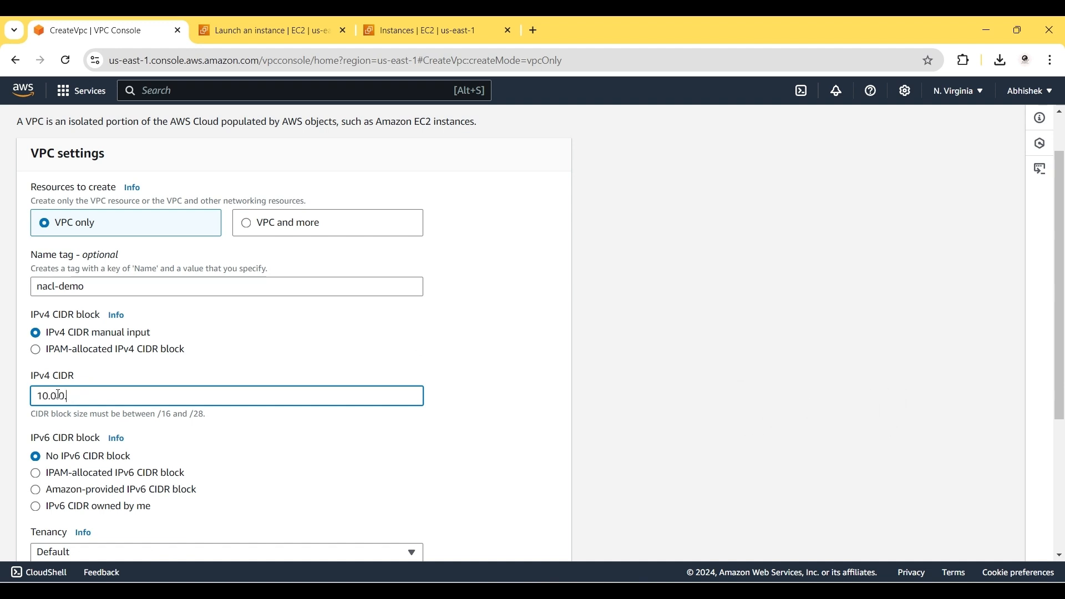
{"action": "type", "text": "/16"}
{"action": "scroll", "coordinate": [59, 395], "scroll_direction": "down", "scroll_amount": 4}
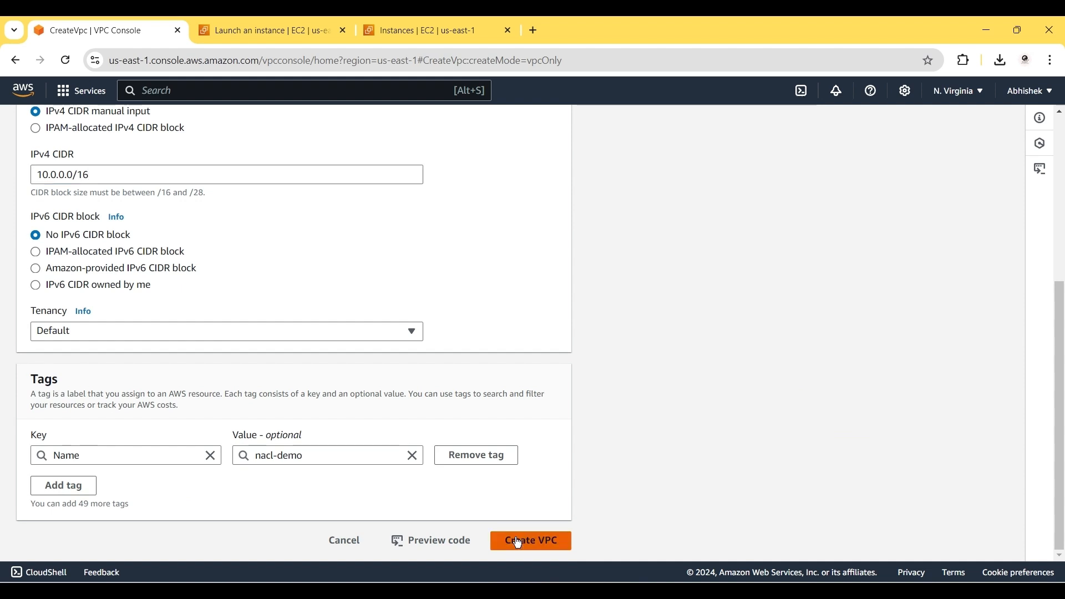
{"action": "left_click", "coordinate": [516, 540]}
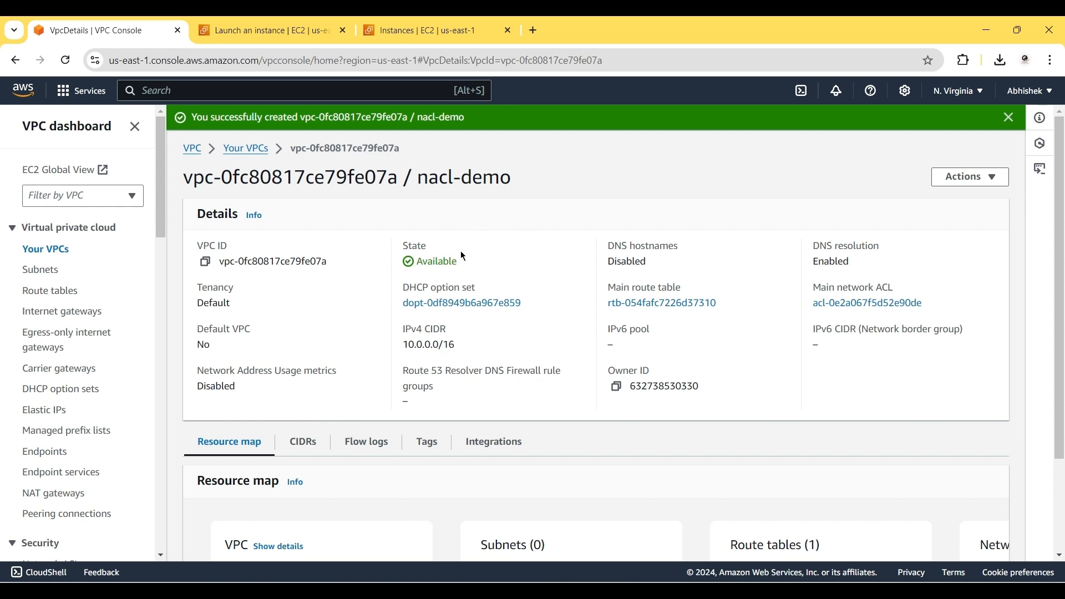
Create an internet gateway with the name tag ig
{"action": "left_click", "coordinate": [64, 312]}
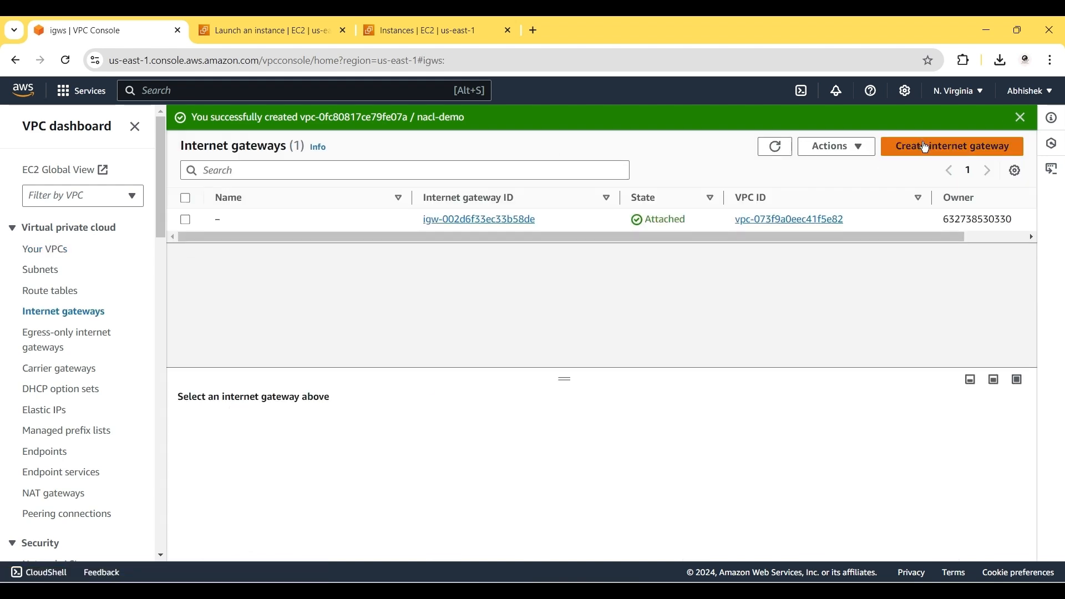
{"action": "left_click", "coordinate": [924, 146]}
{"action": "left_click", "coordinate": [213, 309]}
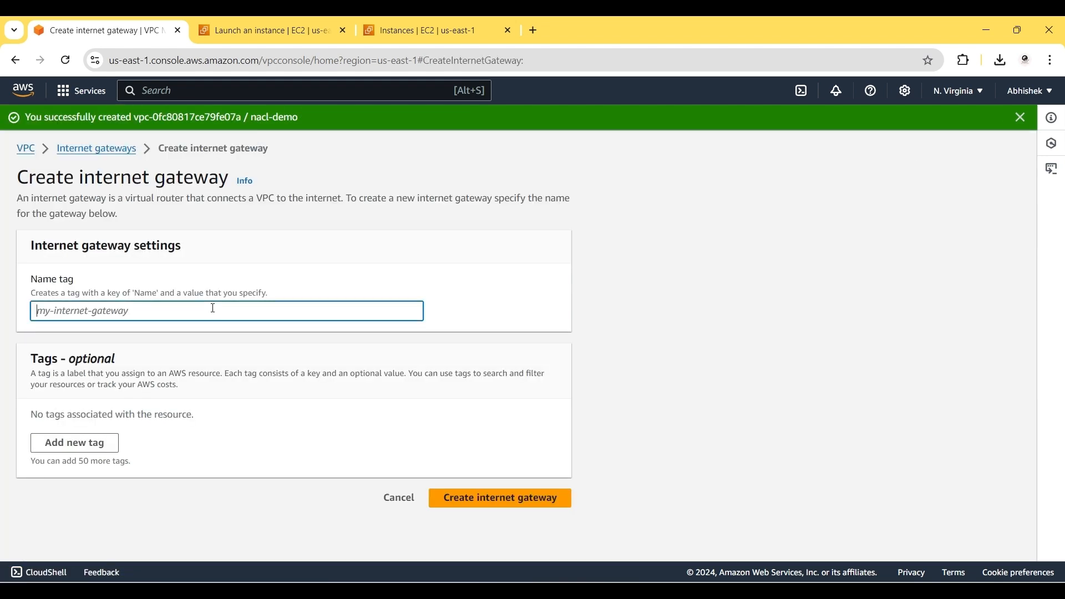
{"action": "type", "text": "ig"}
{"action": "left_click", "coordinate": [452, 519]}
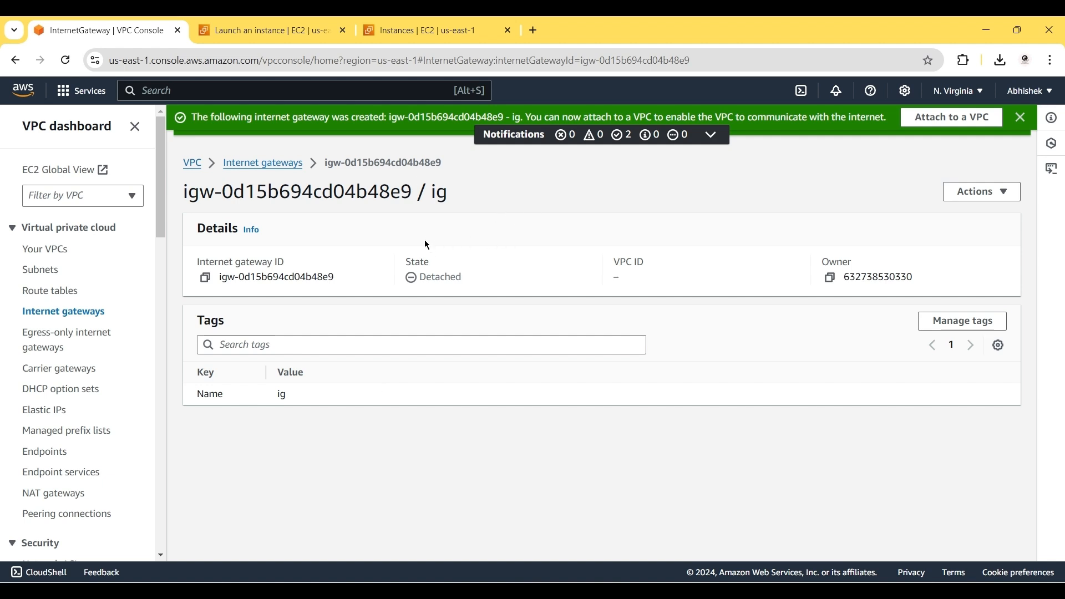
Attach the ig internet gateway to the nacl-demo VPC
{"action": "left_click", "coordinate": [926, 123]}
{"action": "left_click", "coordinate": [192, 307]}
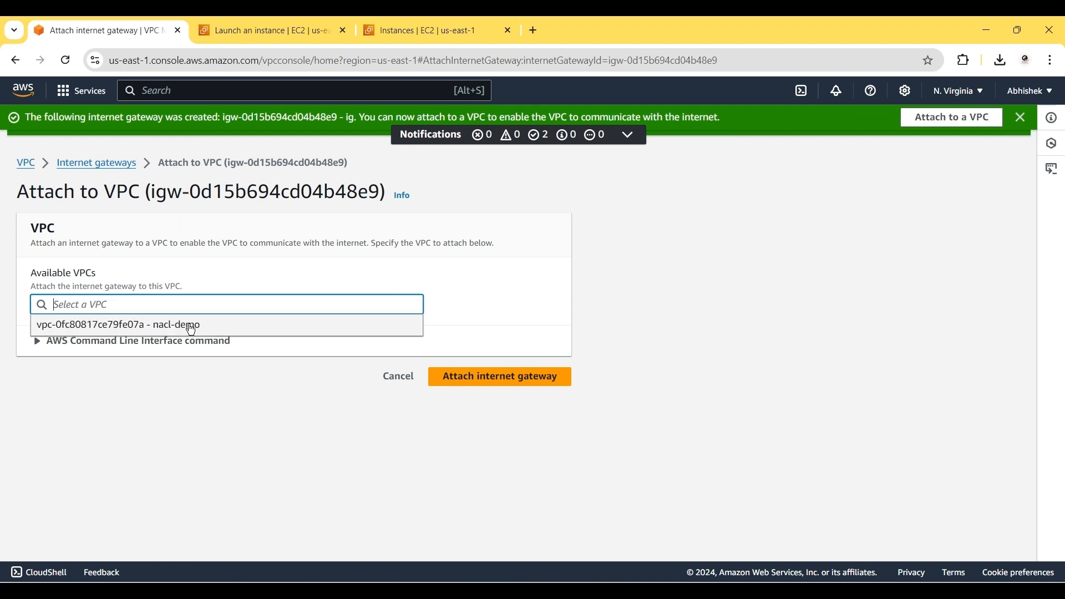
{"action": "left_click", "coordinate": [191, 327]}
{"action": "left_click", "coordinate": [491, 376]}
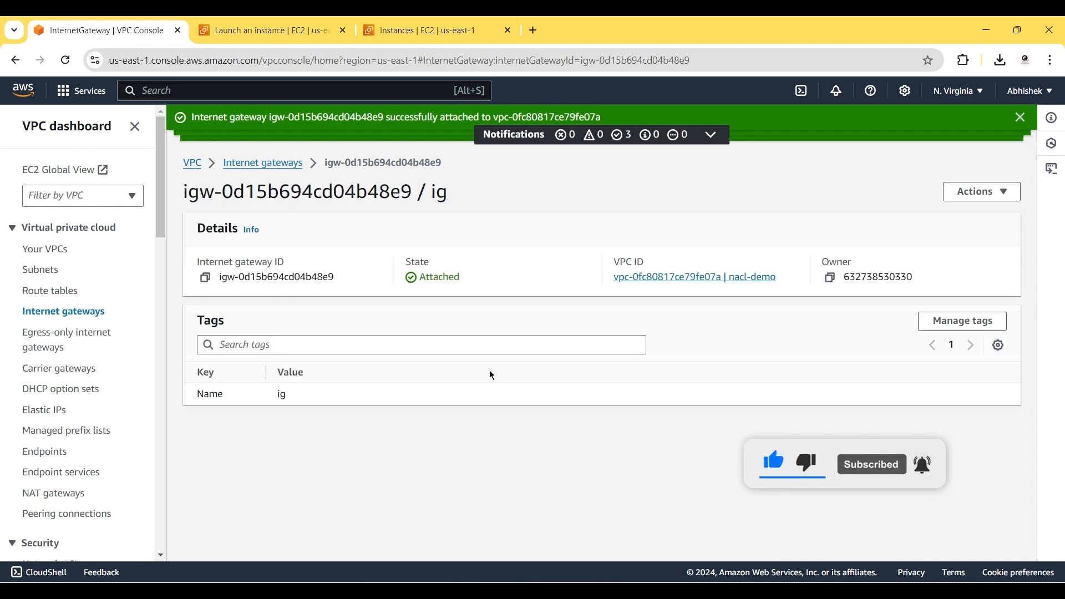
Start a new subnet in the nacl-demo VPC and name it first-subnet
{"action": "left_click", "coordinate": [40, 271]}
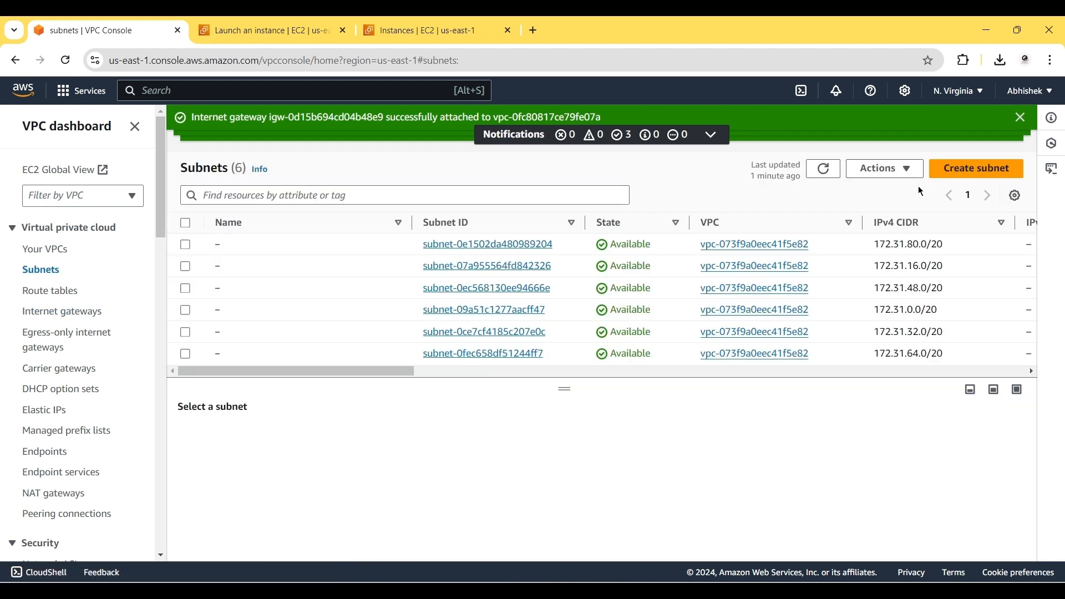
{"action": "left_click", "coordinate": [983, 172]}
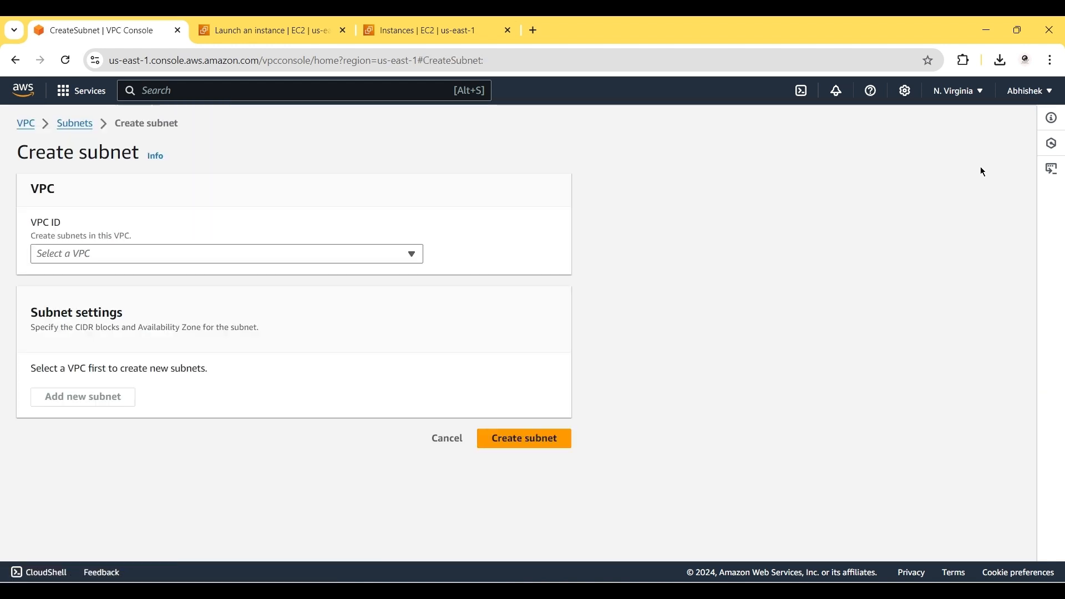
{"action": "left_click", "coordinate": [213, 255]}
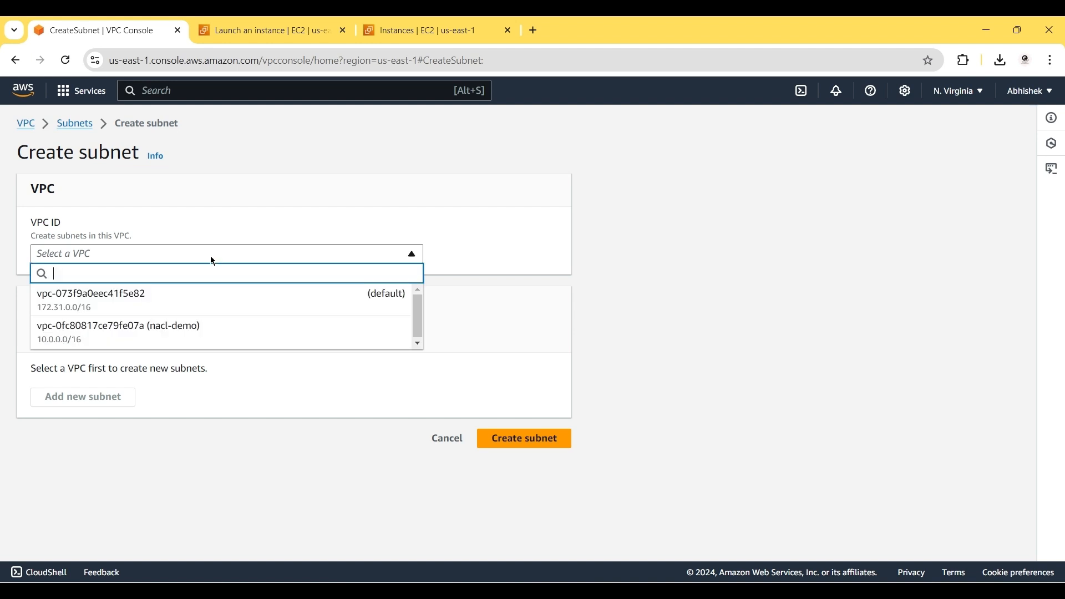
{"action": "left_click", "coordinate": [148, 331]}
{"action": "scroll", "coordinate": [147, 330], "scroll_direction": "down", "scroll_amount": 3}
{"action": "left_click", "coordinate": [117, 389]}
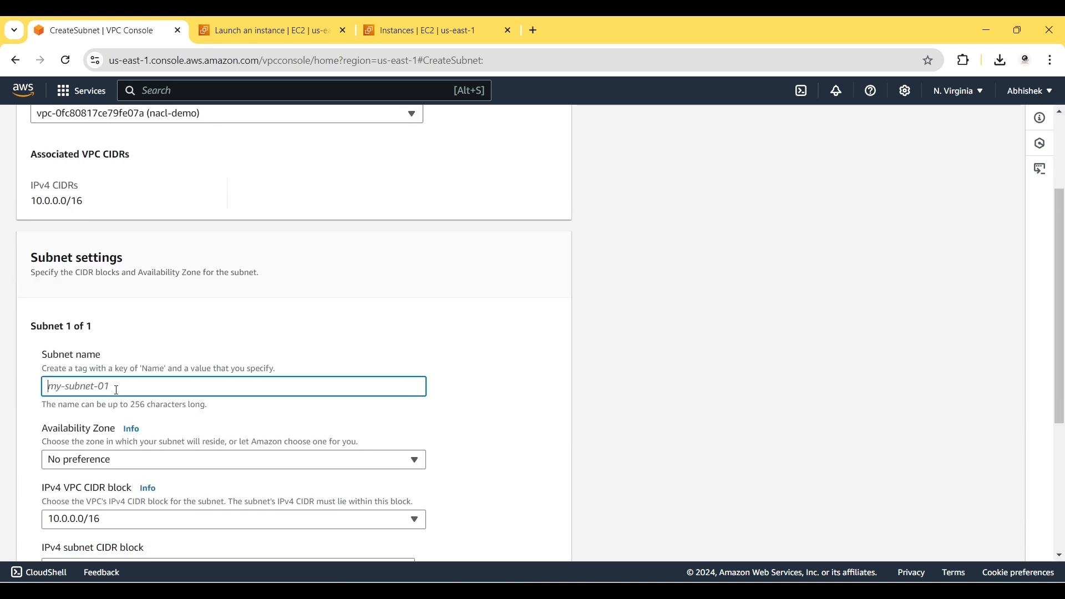
{"action": "type", "text": "fist-"}
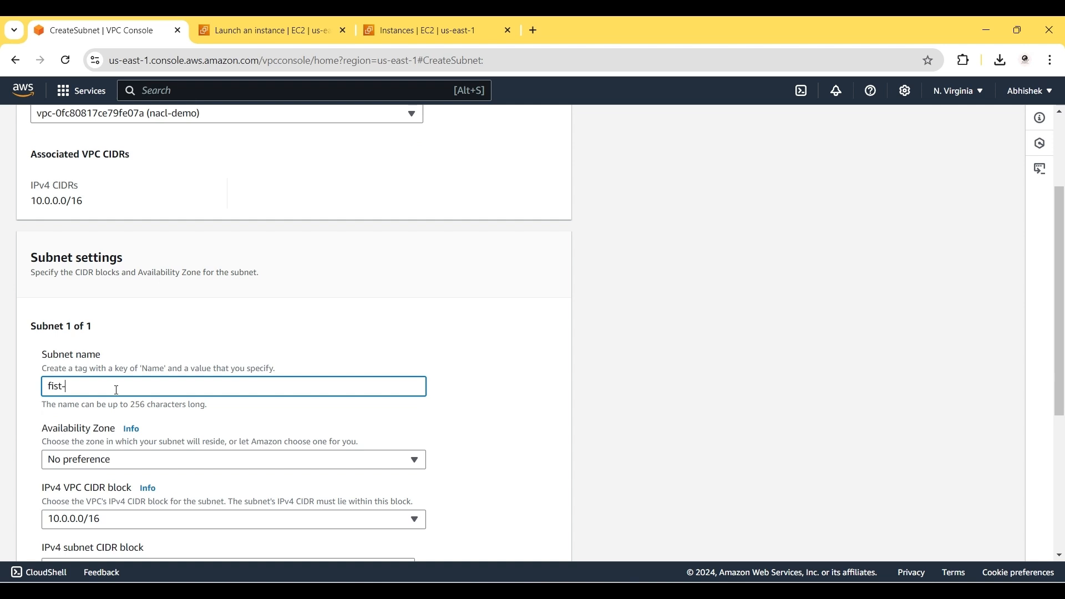
{"action": "key", "text": "BackSpace"}
{"action": "key", "text": "BackSpace"}
{"action": "type", "text": "rst-subnet"}
Set the IPv4 subnet CIDR block of first-subnet to 10.0.0.0/24 and create the subnet
{"action": "scroll", "coordinate": [117, 390], "scroll_direction": "down", "scroll_amount": 2}
{"action": "left_click", "coordinate": [92, 436]}
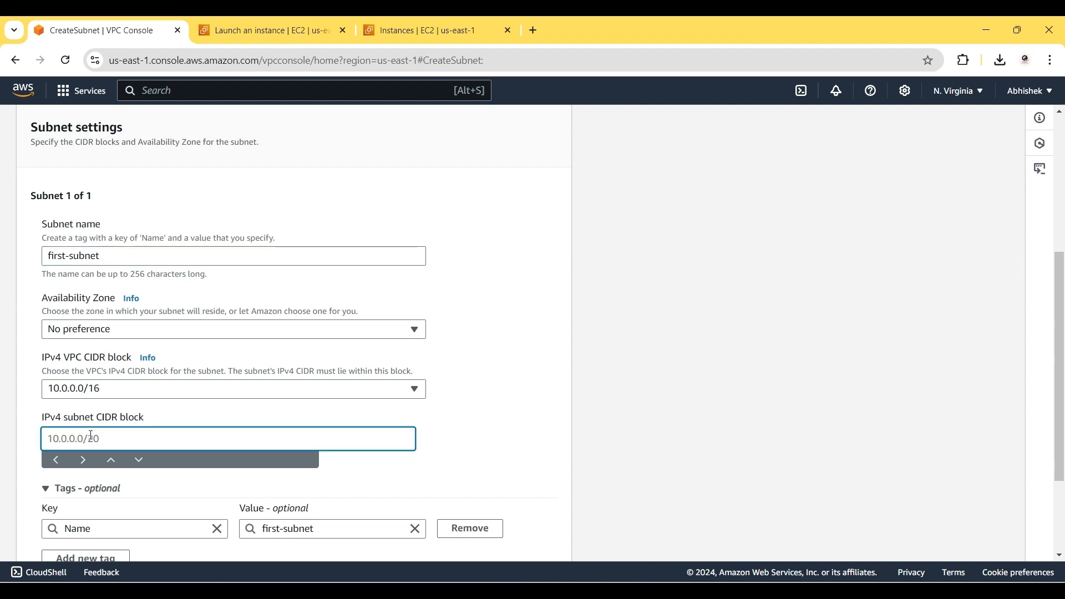
{"action": "type", "text": "10.0.0.0/24"}
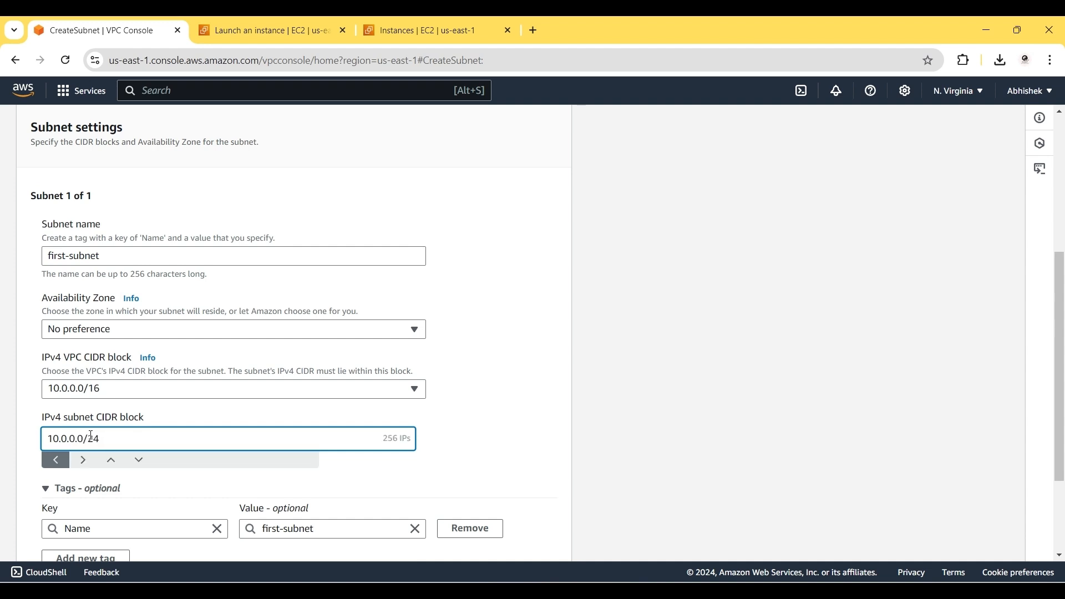
{"action": "scroll", "coordinate": [92, 436], "scroll_direction": "down", "scroll_amount": 3}
{"action": "left_click", "coordinate": [491, 539]}
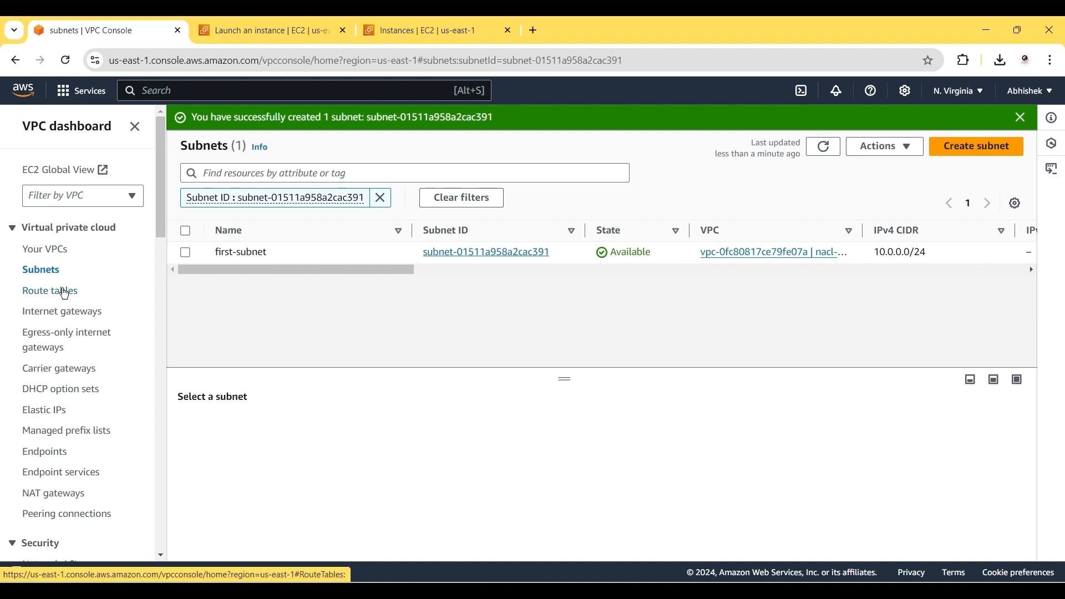
Create a route table named rt in the nacl-demo VPC
{"action": "left_click", "coordinate": [65, 291]}
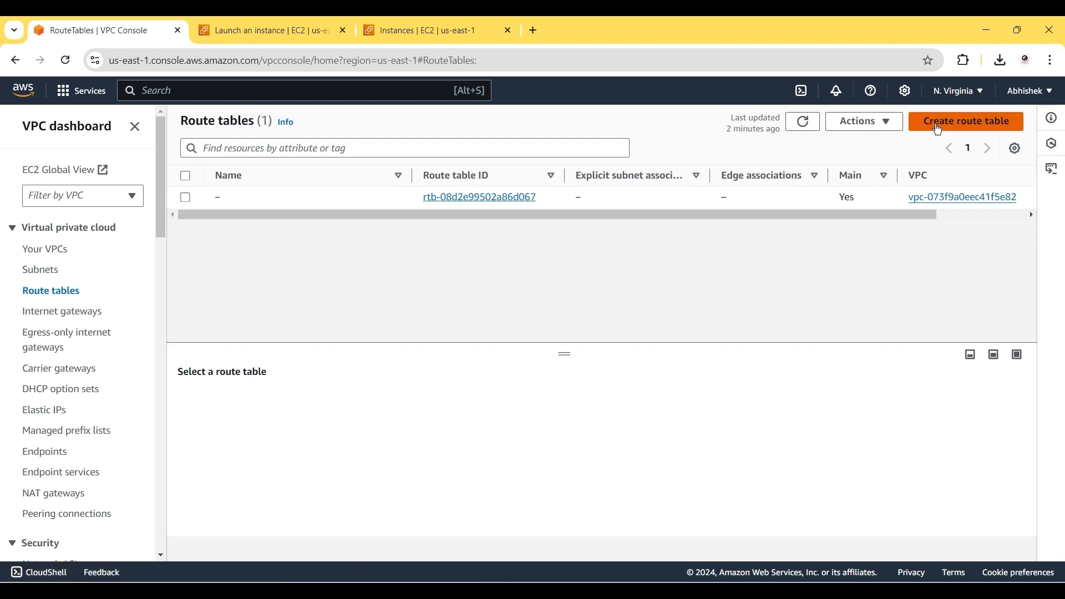
{"action": "left_click", "coordinate": [943, 123]}
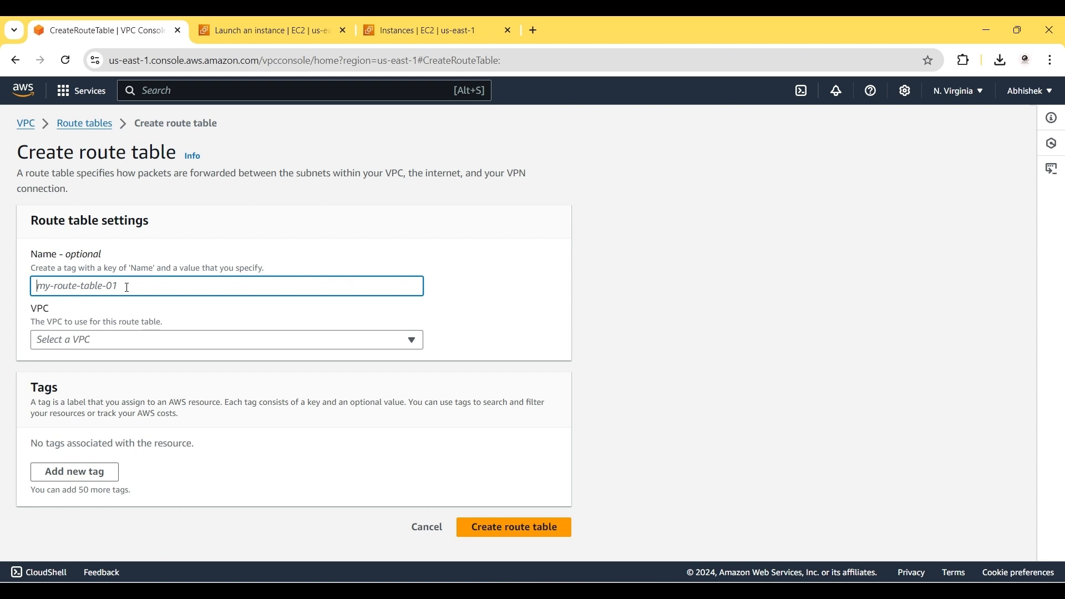
{"action": "type", "text": "rt"}
{"action": "left_click", "coordinate": [100, 340]}
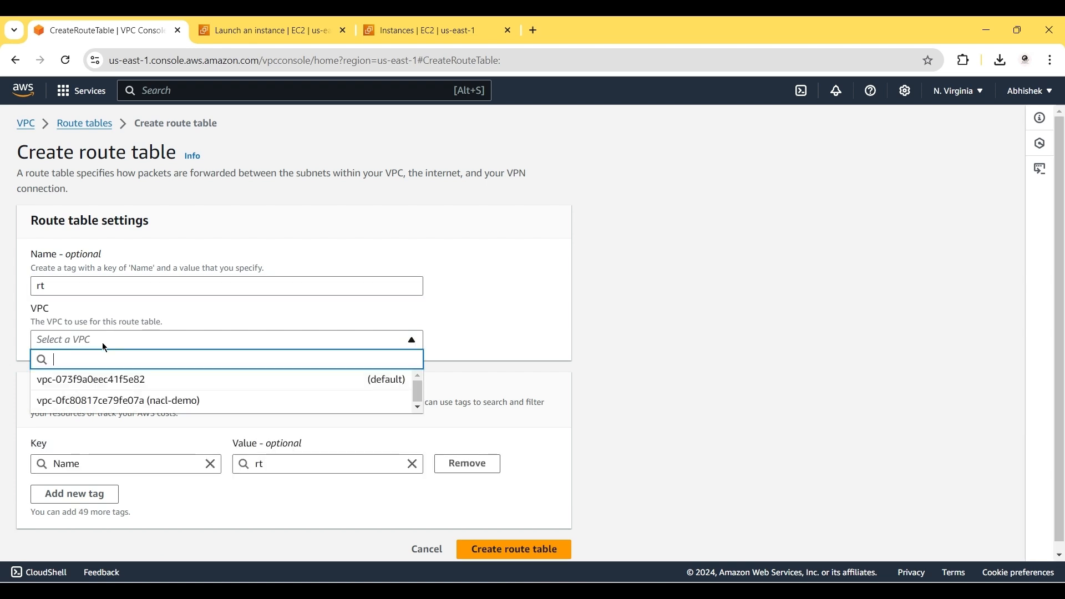
{"action": "left_click", "coordinate": [112, 401]}
{"action": "left_click", "coordinate": [514, 549]}
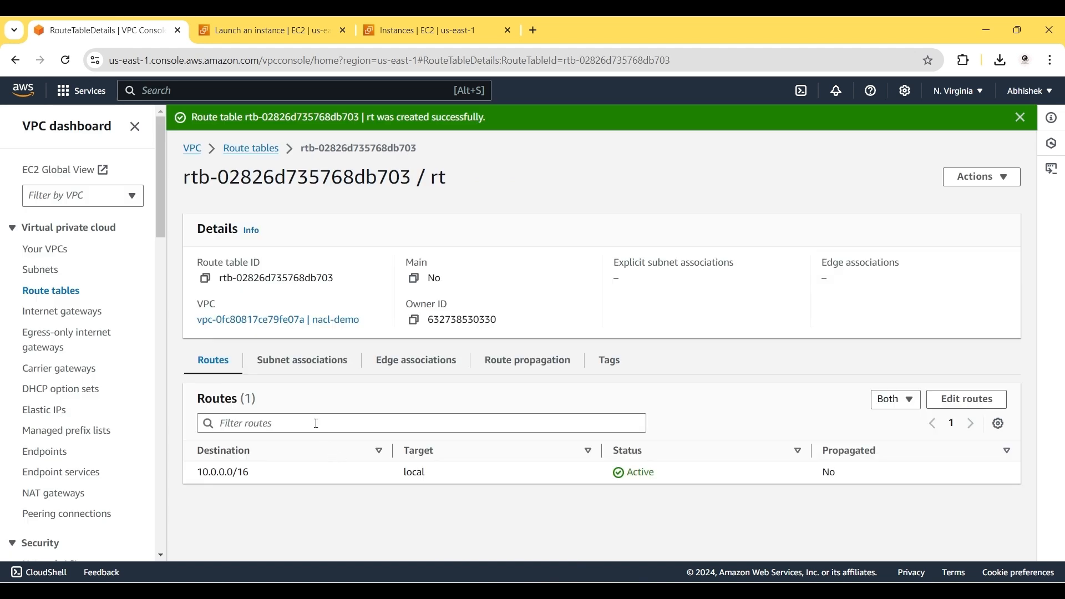
Associate first-subnet with the rt route table and save the association
{"action": "left_click", "coordinate": [294, 366]}
{"action": "left_click", "coordinate": [908, 403]}
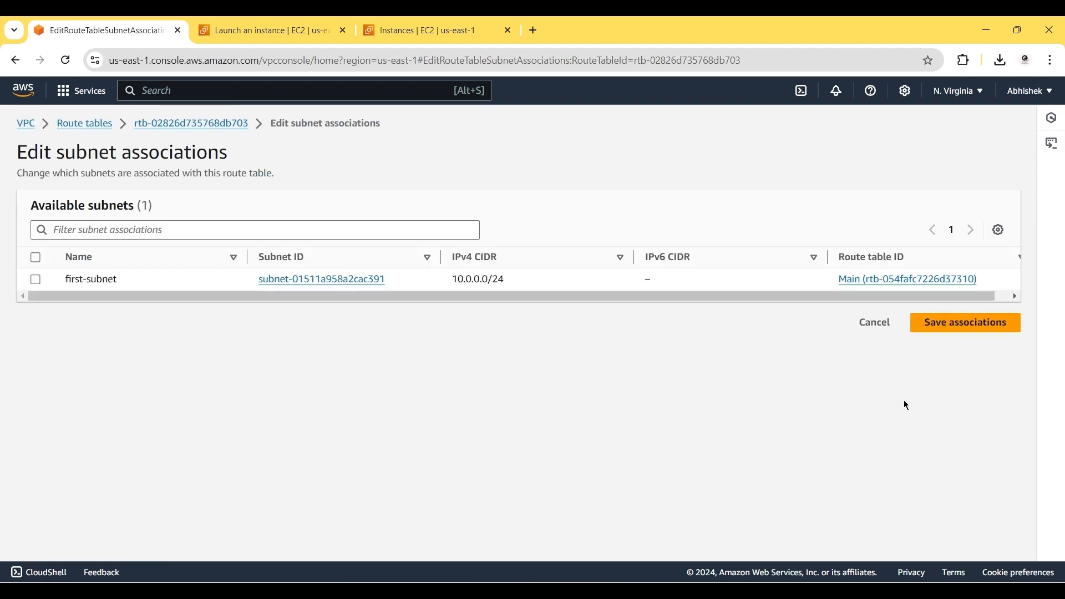
{"action": "left_click", "coordinate": [37, 279]}
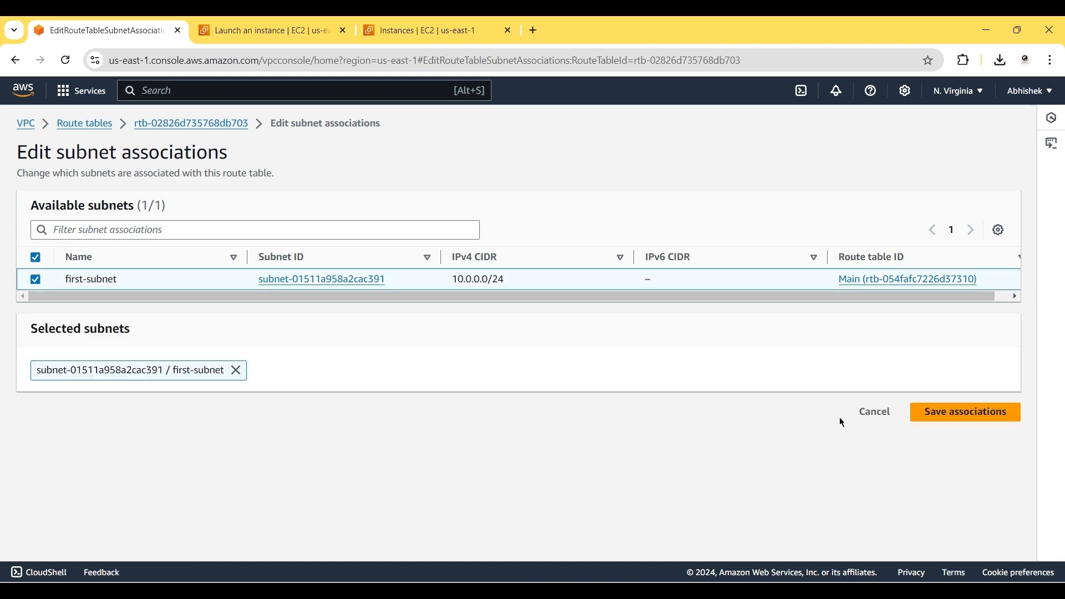
{"action": "left_click", "coordinate": [934, 420]}
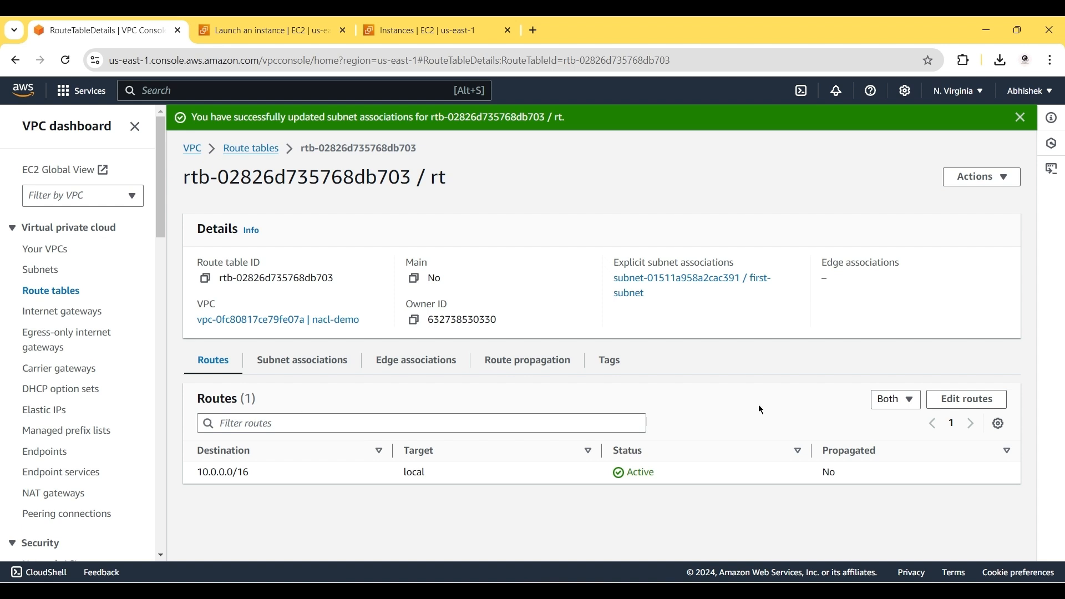
Add a route to the rt route table with destination 0.0.0.0/0 targeting the ig internet gateway, and save the changes
{"action": "left_click", "coordinate": [954, 400]}
{"action": "left_click", "coordinate": [76, 278]}
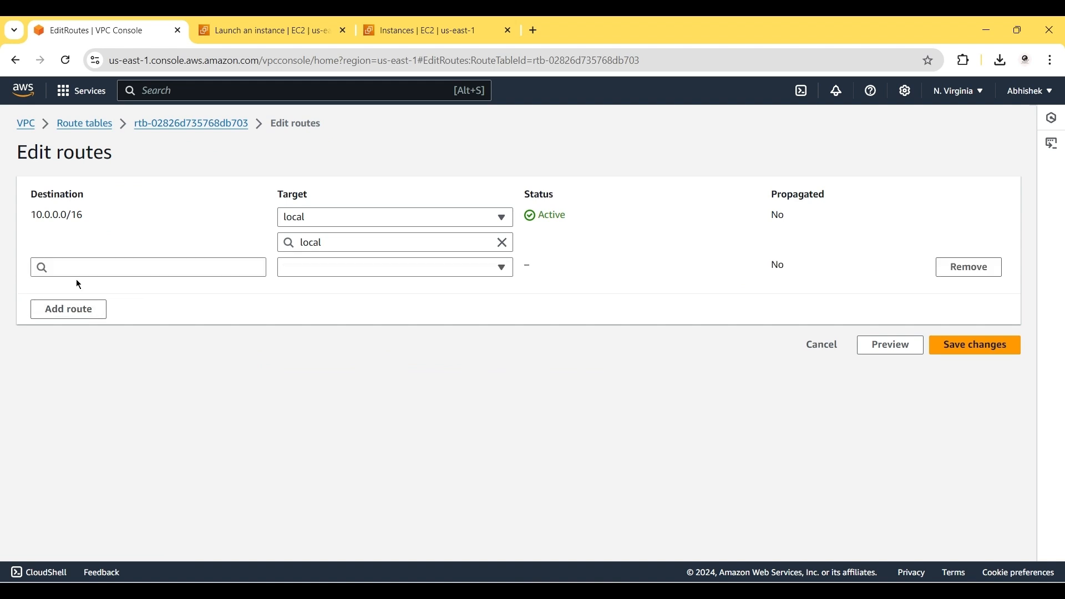
{"action": "left_click", "coordinate": [109, 268]}
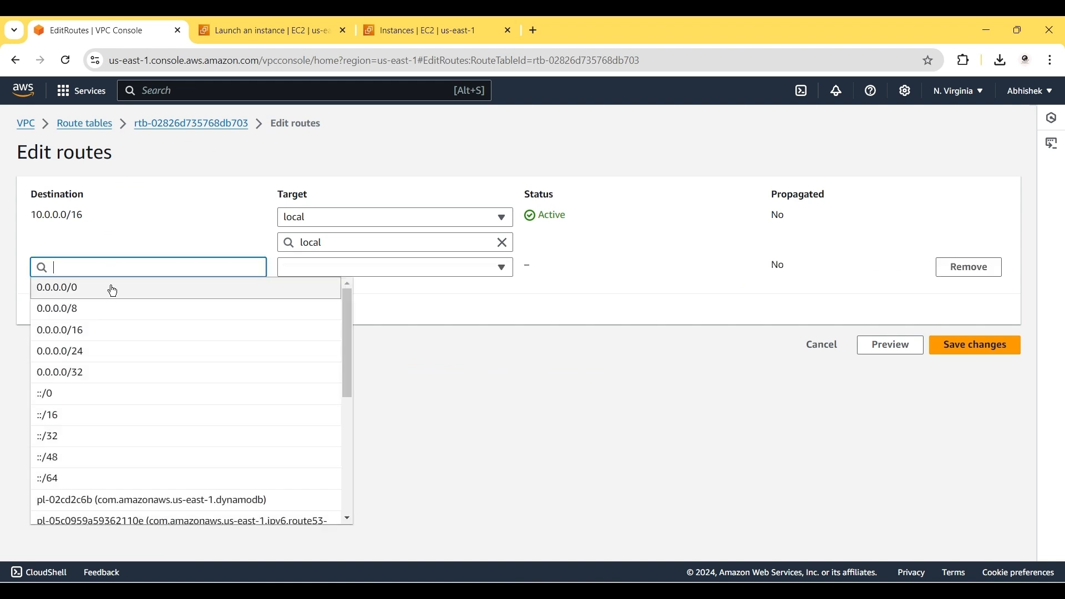
{"action": "left_click", "coordinate": [111, 288]}
{"action": "left_click", "coordinate": [322, 270]}
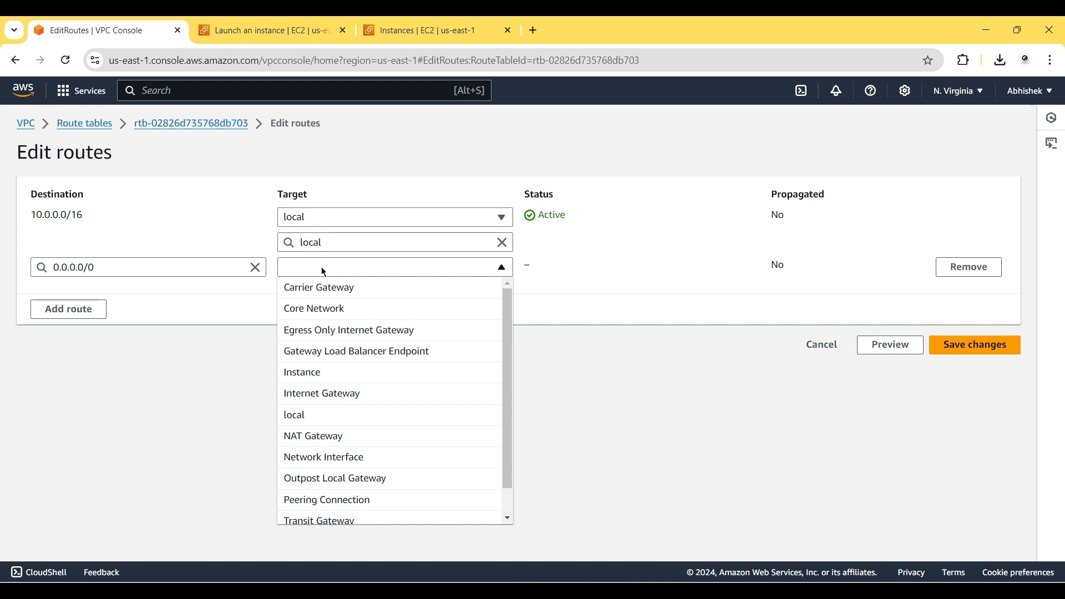
{"action": "left_click", "coordinate": [324, 393]}
{"action": "left_click", "coordinate": [321, 288]}
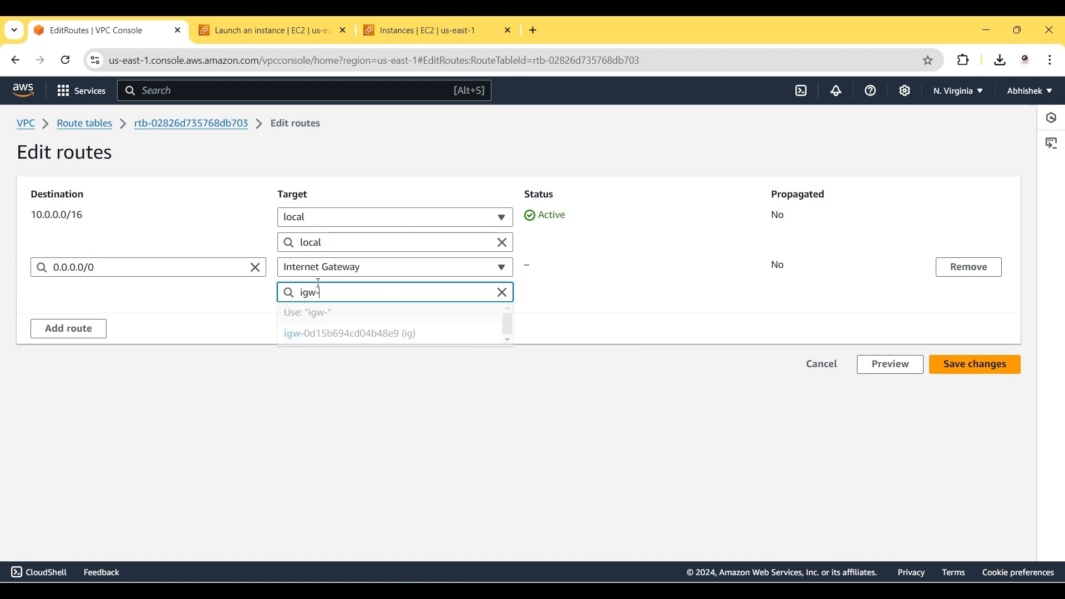
{"action": "left_click", "coordinate": [358, 332]}
{"action": "left_click", "coordinate": [956, 366]}
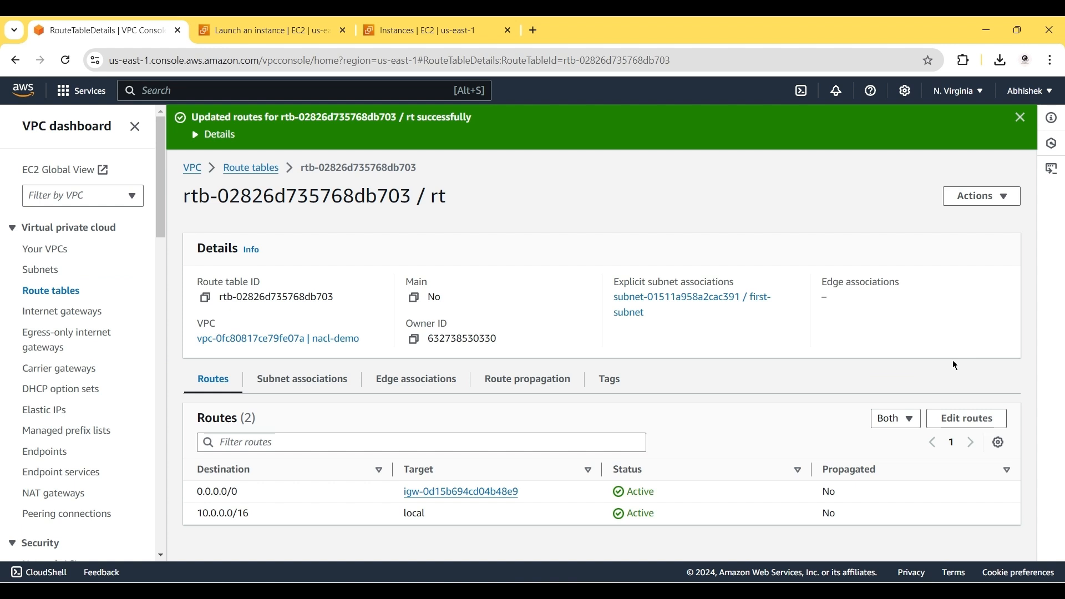
Close the two leftover EC2 browser tabs and open the EC2 service in a new tab
{"action": "left_click", "coordinate": [343, 31]}
{"action": "left_click", "coordinate": [342, 31]}
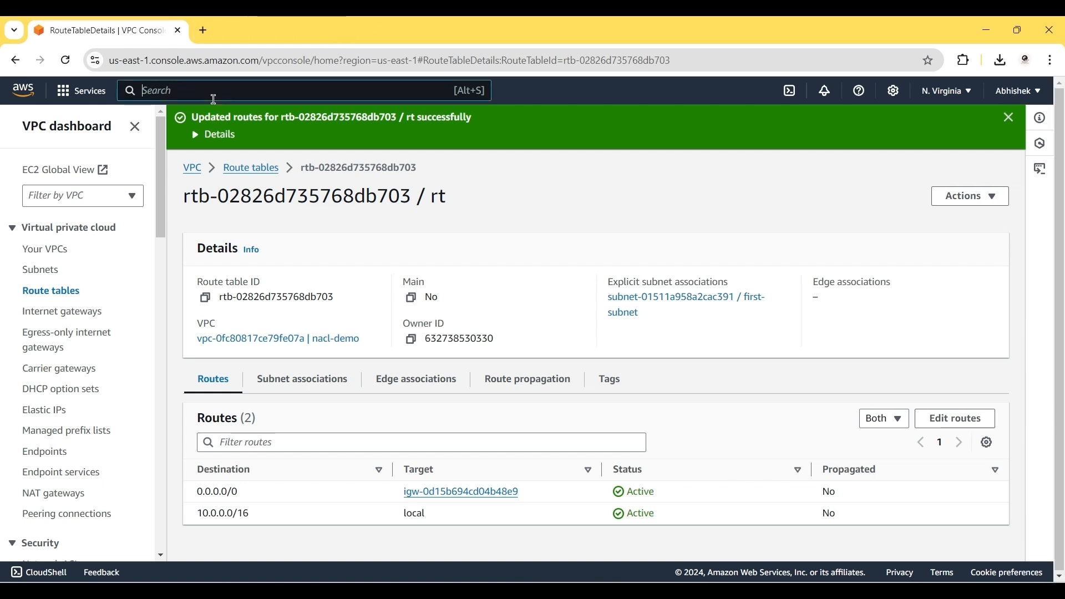
{"action": "type", "text": "ec2"}
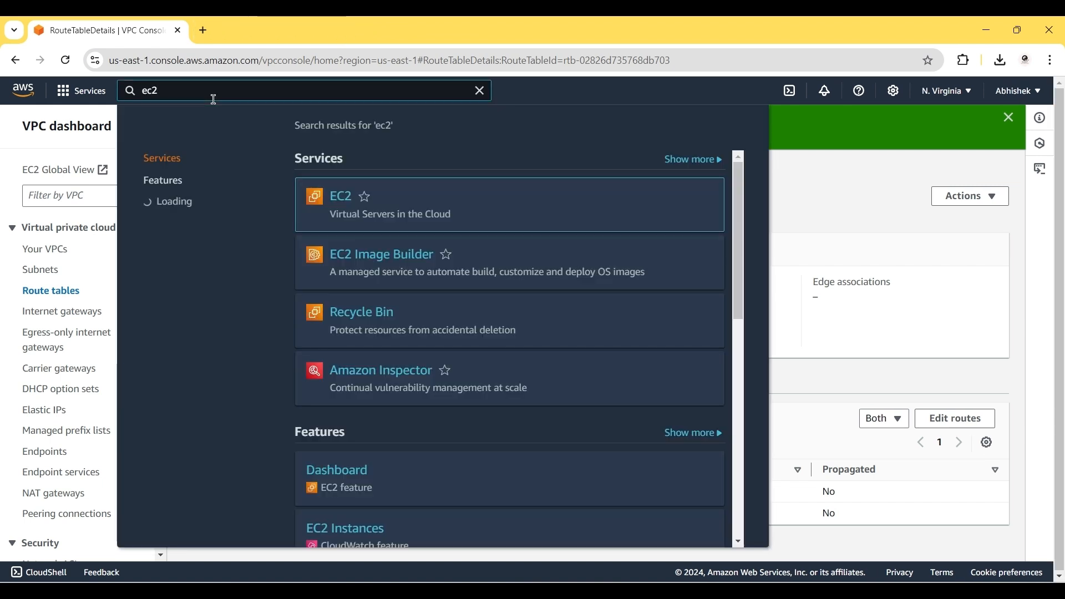
{"action": "right_click", "coordinate": [336, 191]}
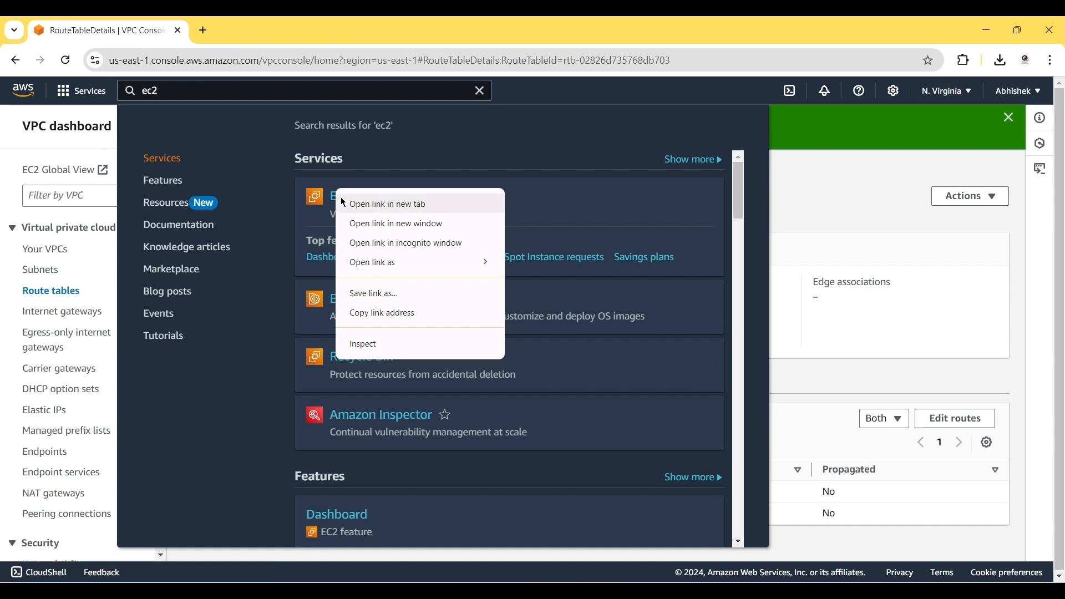
{"action": "left_click", "coordinate": [344, 204]}
{"action": "left_click", "coordinate": [280, 20]}
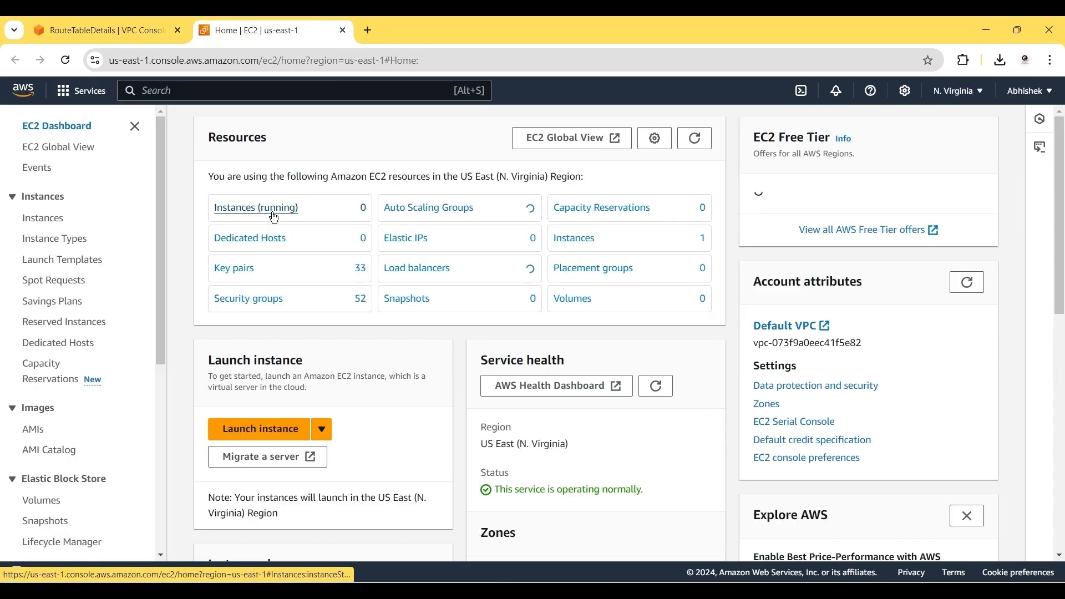
Start launching an EC2 instance named nacl-instance with the Ubuntu image
{"action": "left_click", "coordinate": [274, 209]}
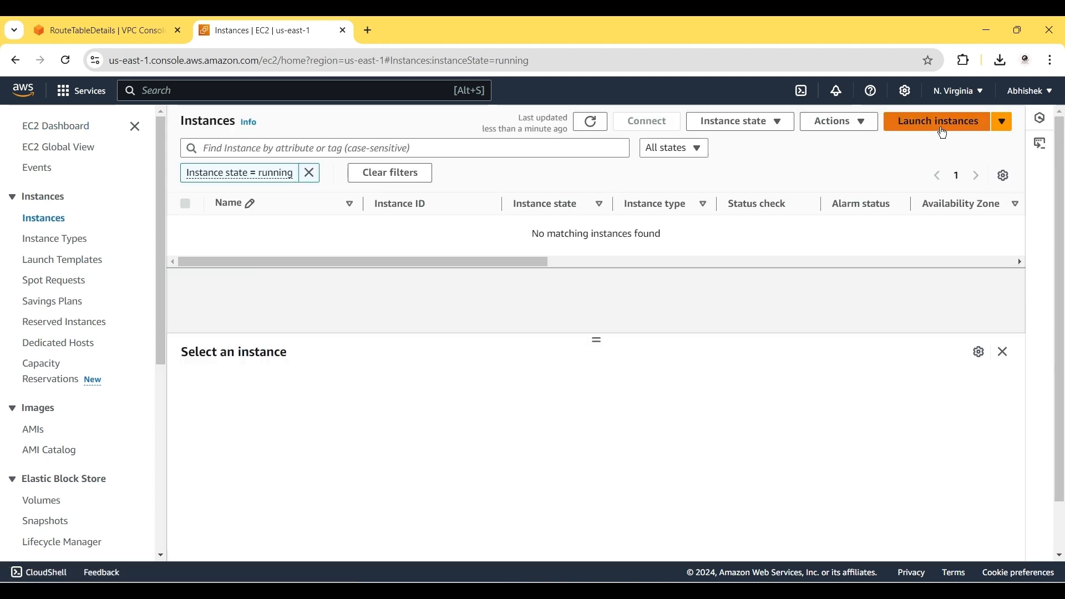
{"action": "left_click", "coordinate": [942, 125]}
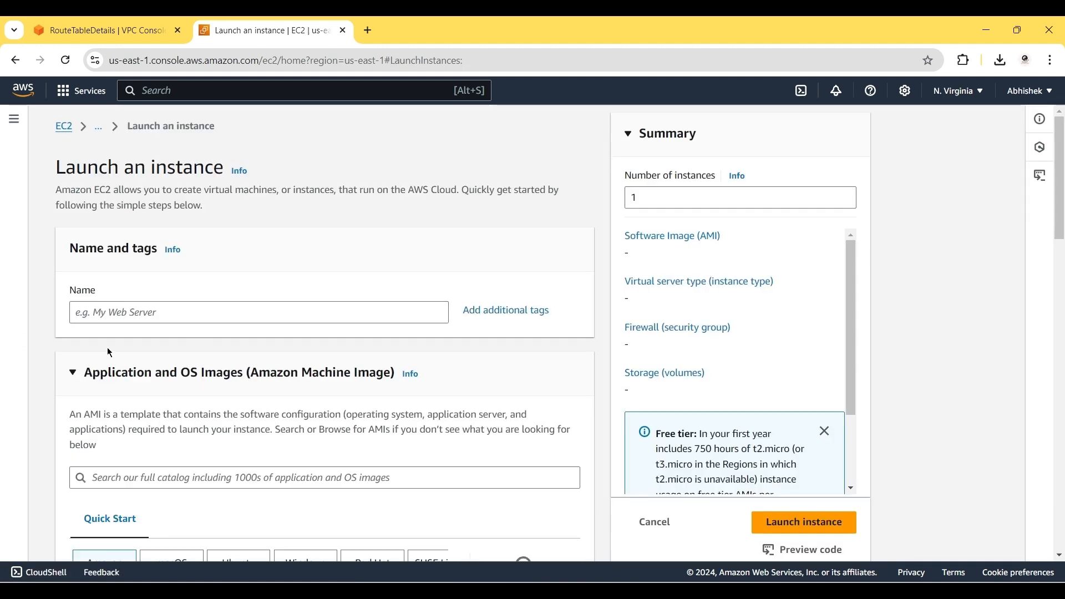
{"action": "left_click", "coordinate": [102, 314]}
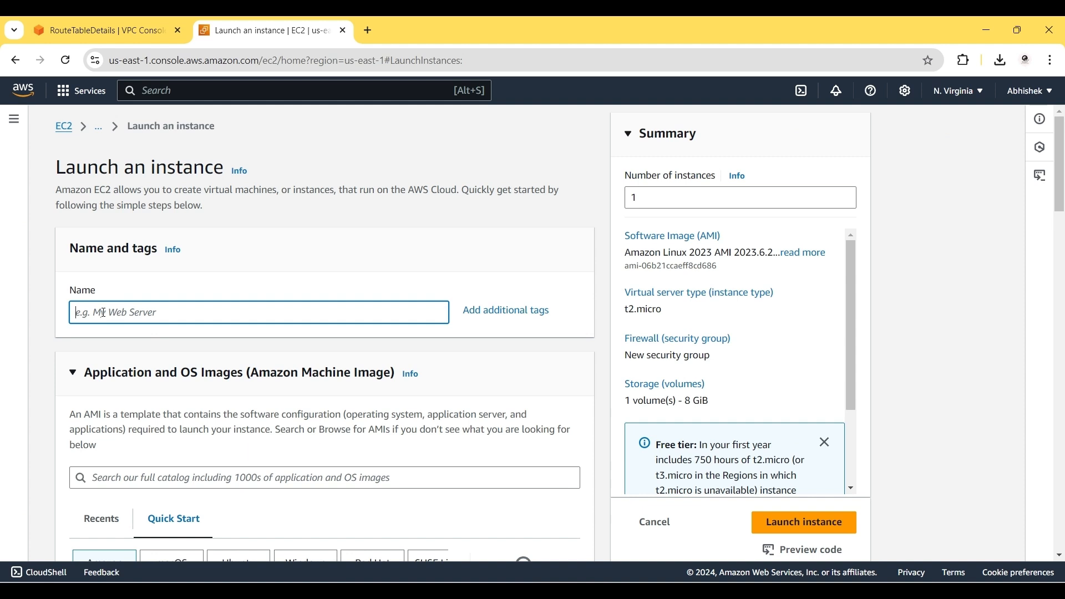
{"action": "type", "text": "nacl-instance"}
{"action": "scroll", "coordinate": [103, 312], "scroll_direction": "down", "scroll_amount": 2}
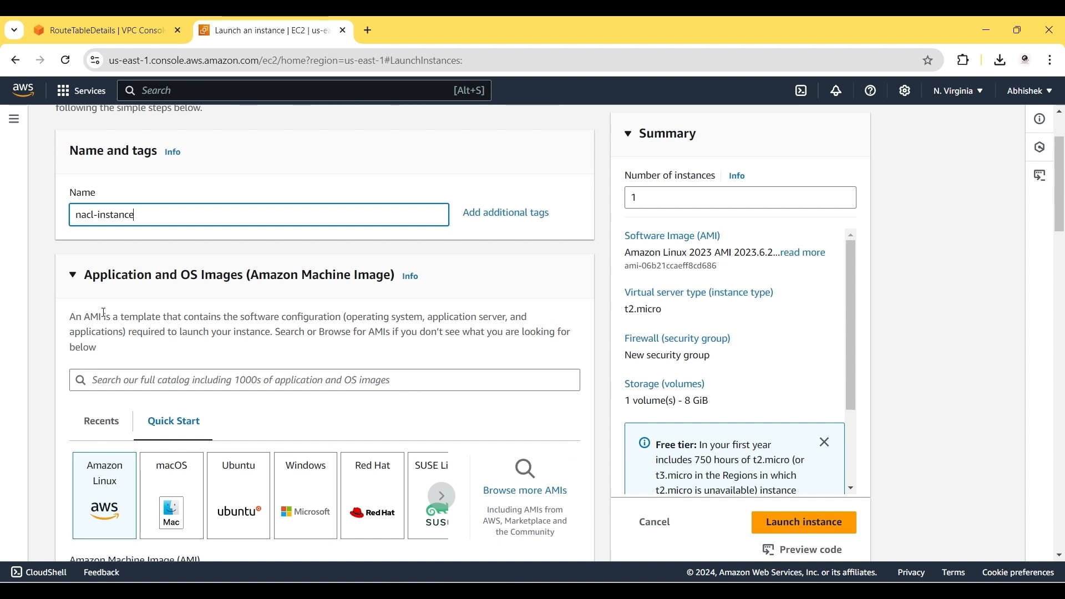
{"action": "left_click", "coordinate": [228, 475]}
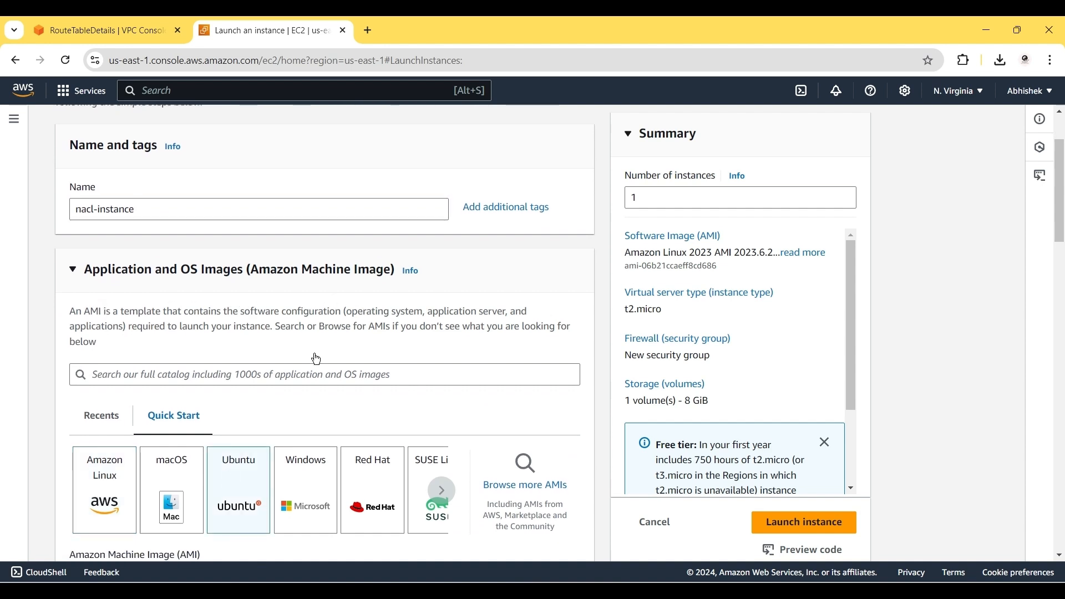
Create an RSA key pair named nacls in .pem format for logging in to the instance
{"action": "scroll", "coordinate": [302, 291], "scroll_direction": "down", "scroll_amount": 8}
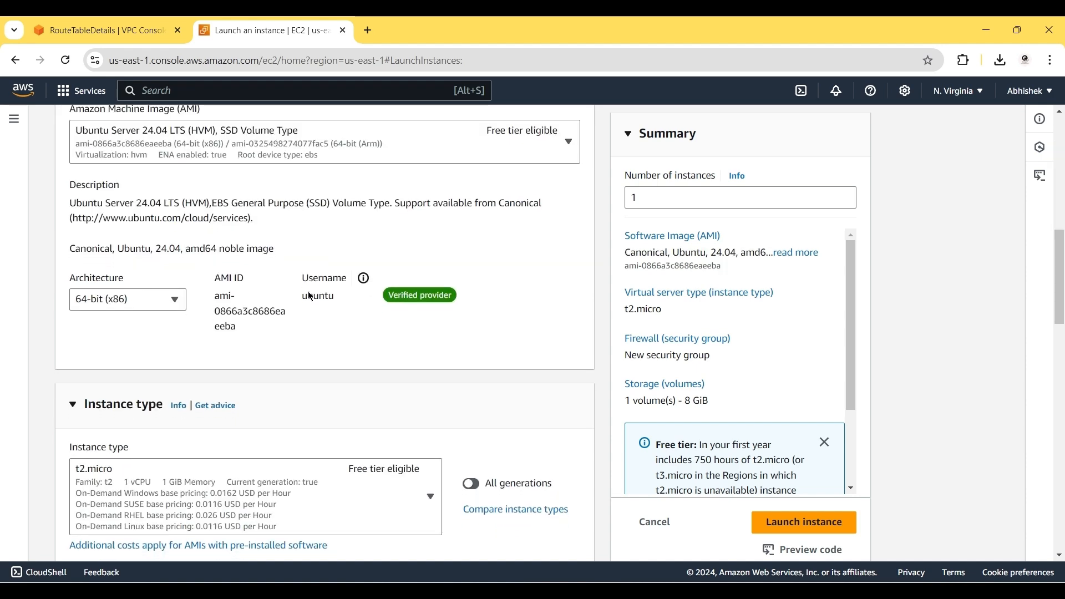
{"action": "scroll", "coordinate": [308, 291], "scroll_direction": "down", "scroll_amount": 3}
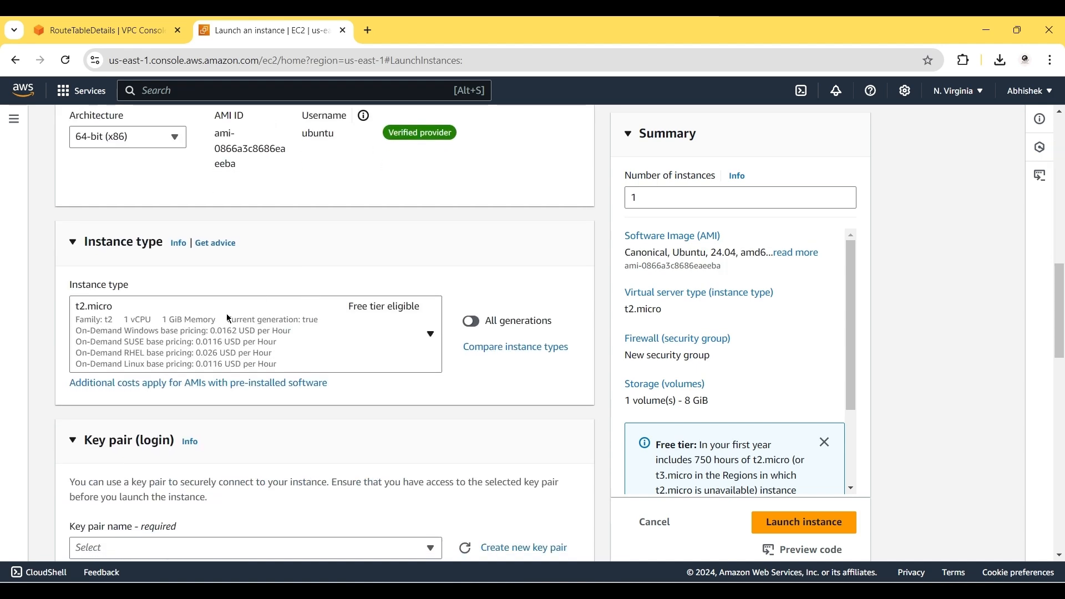
{"action": "scroll", "coordinate": [312, 416], "scroll_direction": "down", "scroll_amount": 1}
{"action": "scroll", "coordinate": [313, 421], "scroll_direction": "down", "scroll_amount": 1}
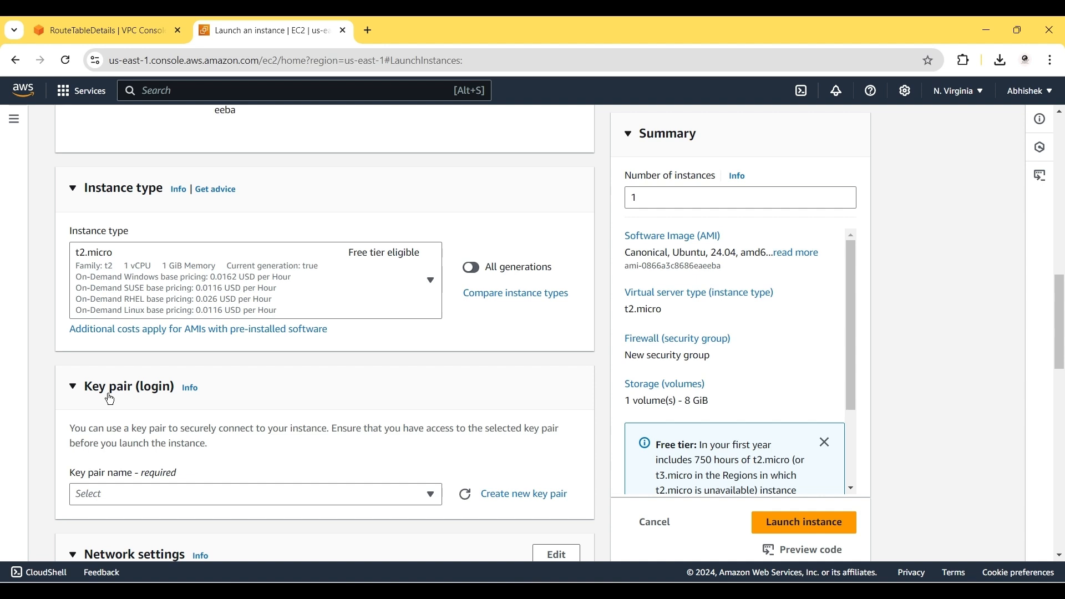
{"action": "left_click", "coordinate": [508, 493]}
{"action": "left_click", "coordinate": [408, 209]}
{"action": "type", "text": "nacl"}
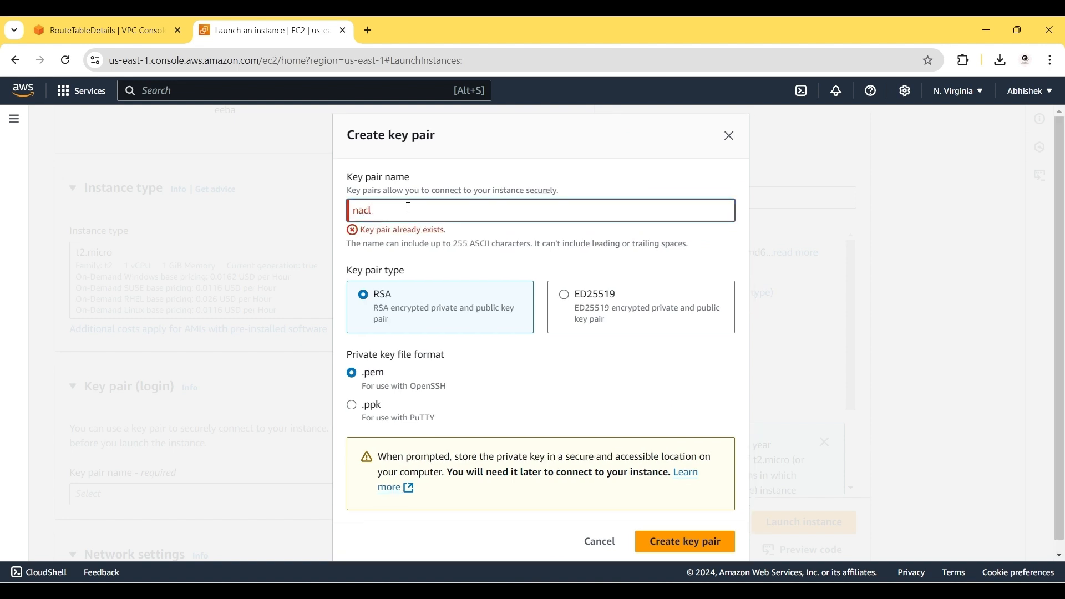
{"action": "type", "text": "s"}
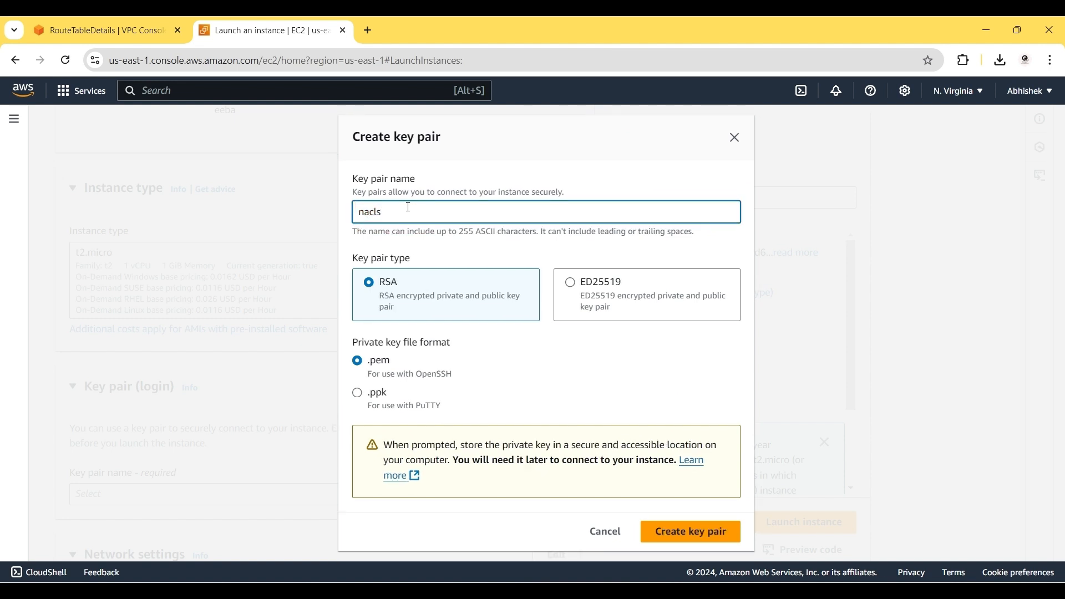
{"action": "left_click", "coordinate": [661, 531]}
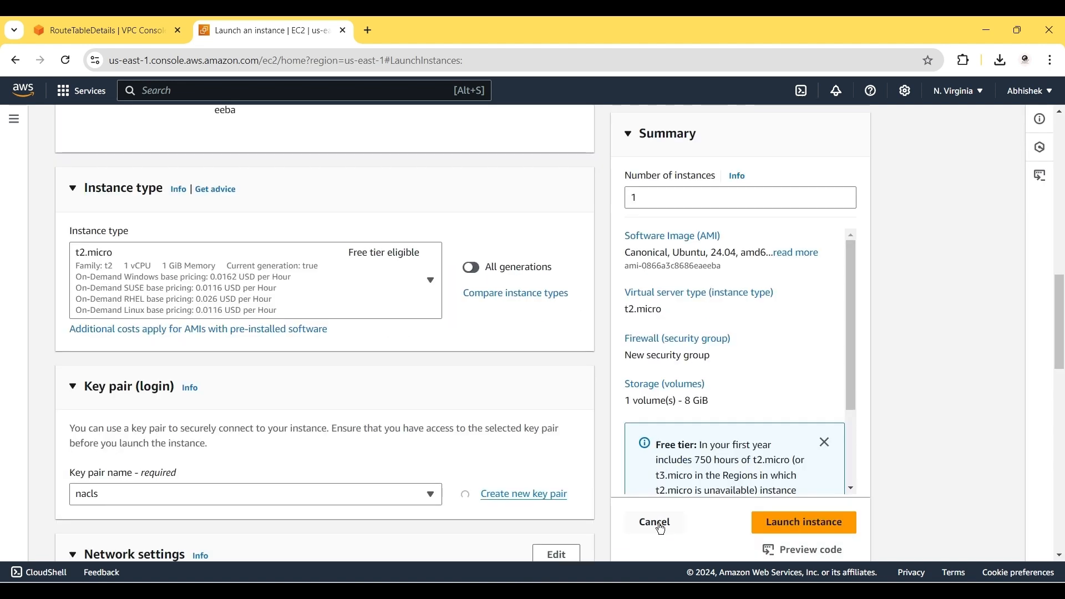
Edit the instance's network settings to use the nacl-demo VPC and enable auto-assign public IP
{"action": "scroll", "coordinate": [411, 367], "scroll_direction": "down", "scroll_amount": 5}
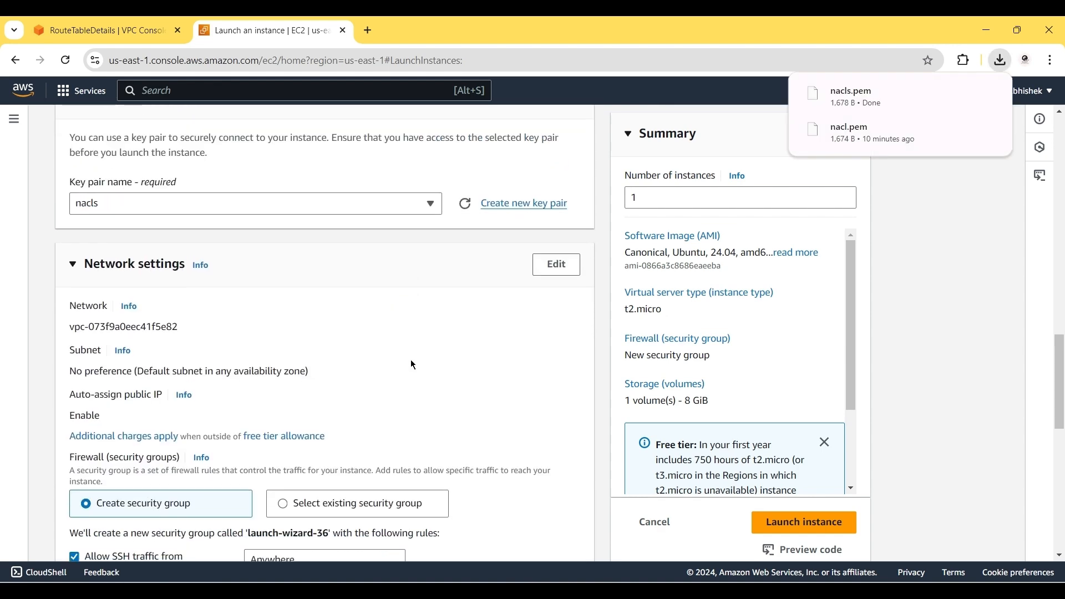
{"action": "left_click", "coordinate": [566, 264]}
{"action": "left_click", "coordinate": [194, 329]}
{"action": "left_click", "coordinate": [192, 330]}
{"action": "left_click", "coordinate": [189, 330]}
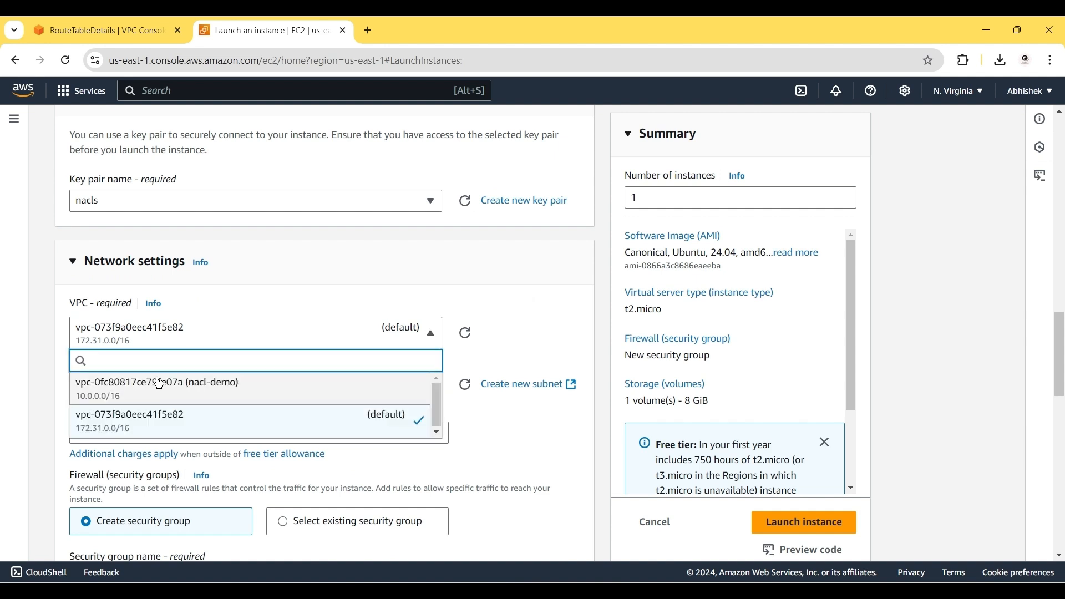
{"action": "left_click", "coordinate": [155, 390]}
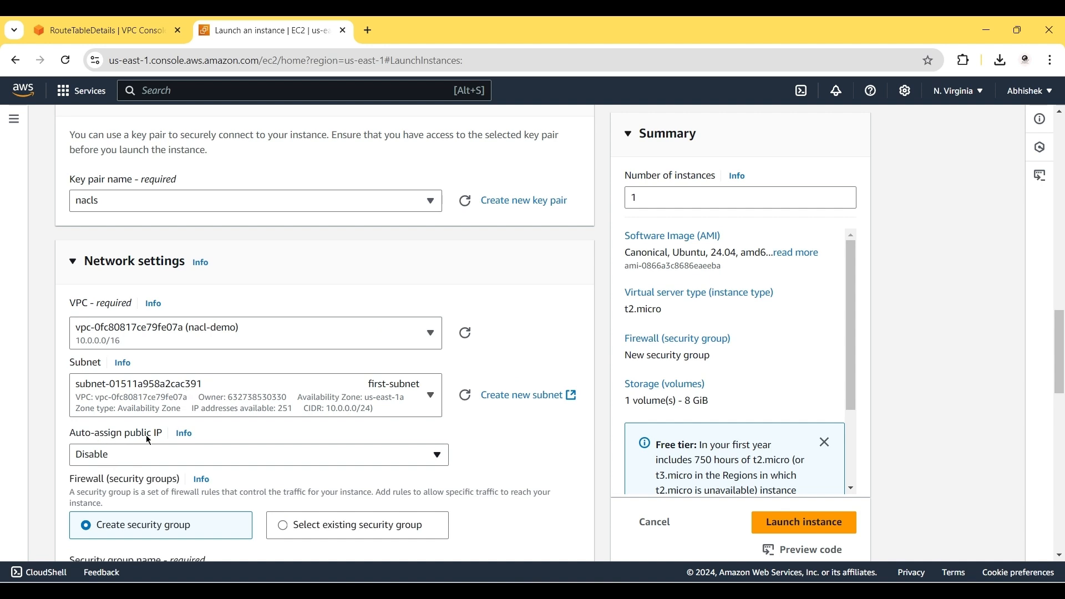
{"action": "left_click", "coordinate": [121, 454]}
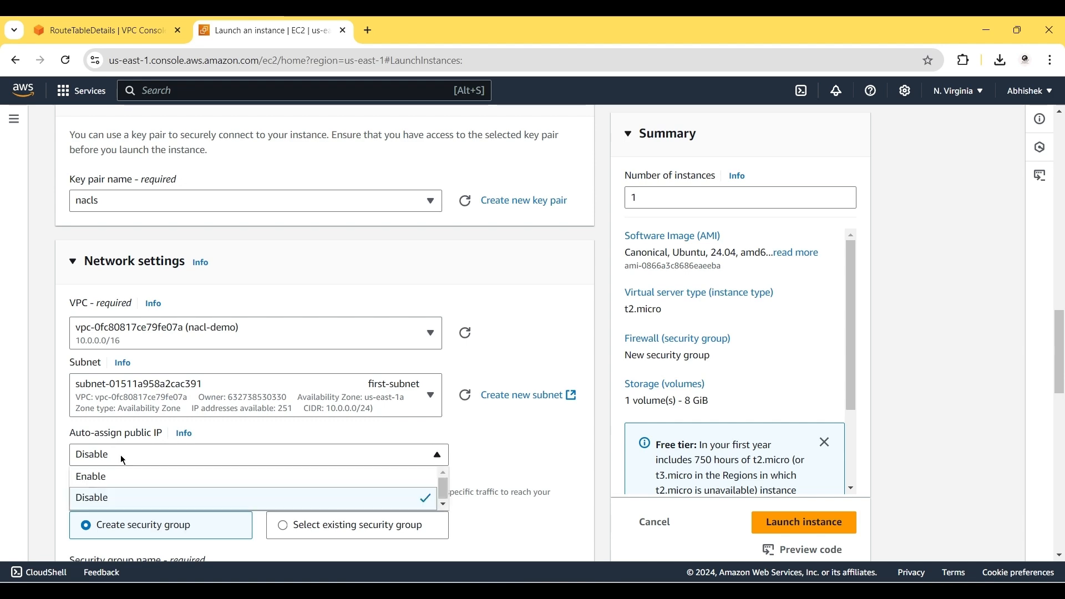
{"action": "left_click", "coordinate": [115, 476]}
Add a second inbound security group rule of type HTTP with source type Anywhere
{"action": "scroll", "coordinate": [115, 483], "scroll_direction": "down", "scroll_amount": 3}
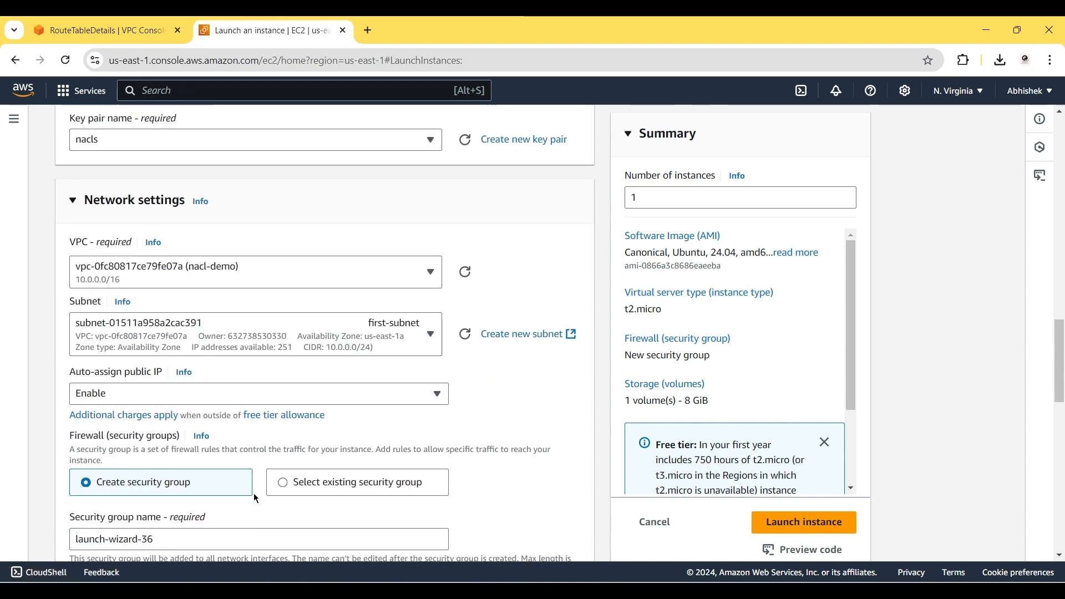
{"action": "scroll", "coordinate": [166, 470], "scroll_direction": "down", "scroll_amount": 5}
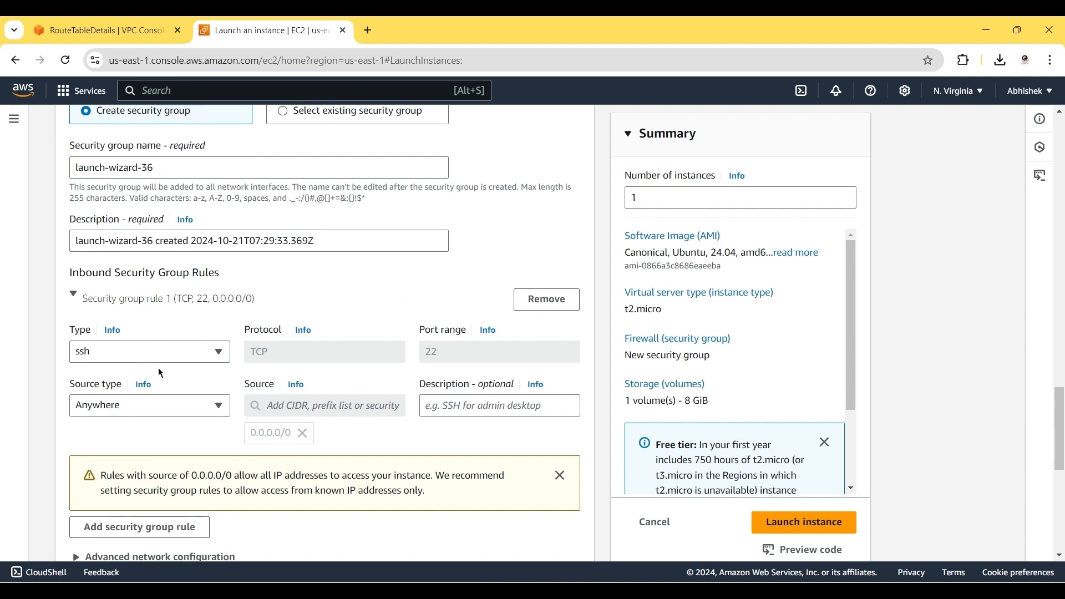
{"action": "left_click", "coordinate": [174, 528]}
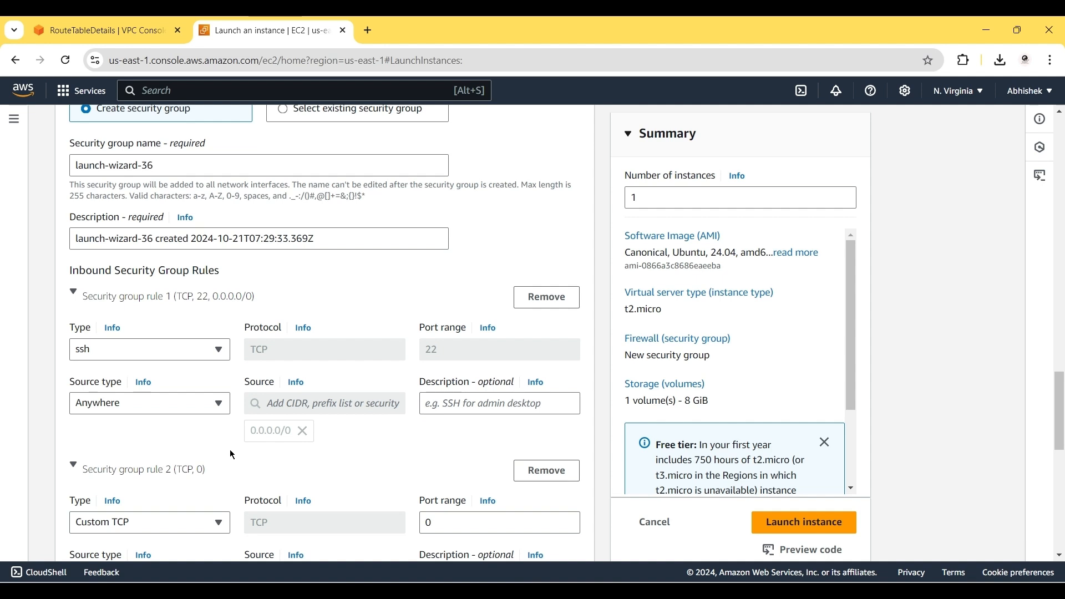
{"action": "scroll", "coordinate": [230, 449], "scroll_direction": "down", "scroll_amount": 2}
{"action": "left_click", "coordinate": [166, 418]}
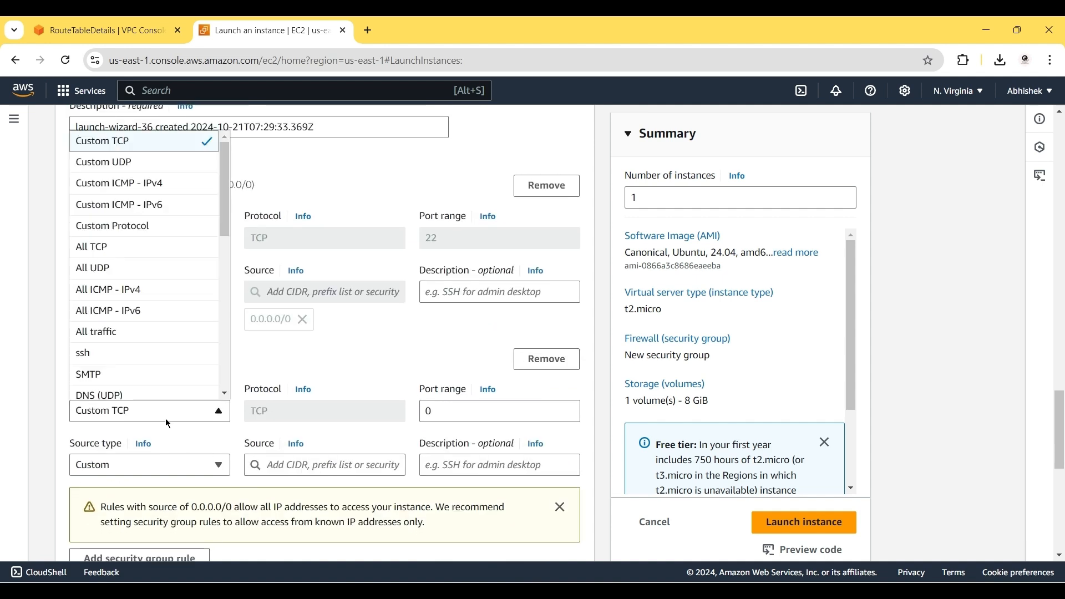
{"action": "scroll", "coordinate": [161, 370], "scroll_direction": "down", "scroll_amount": 3}
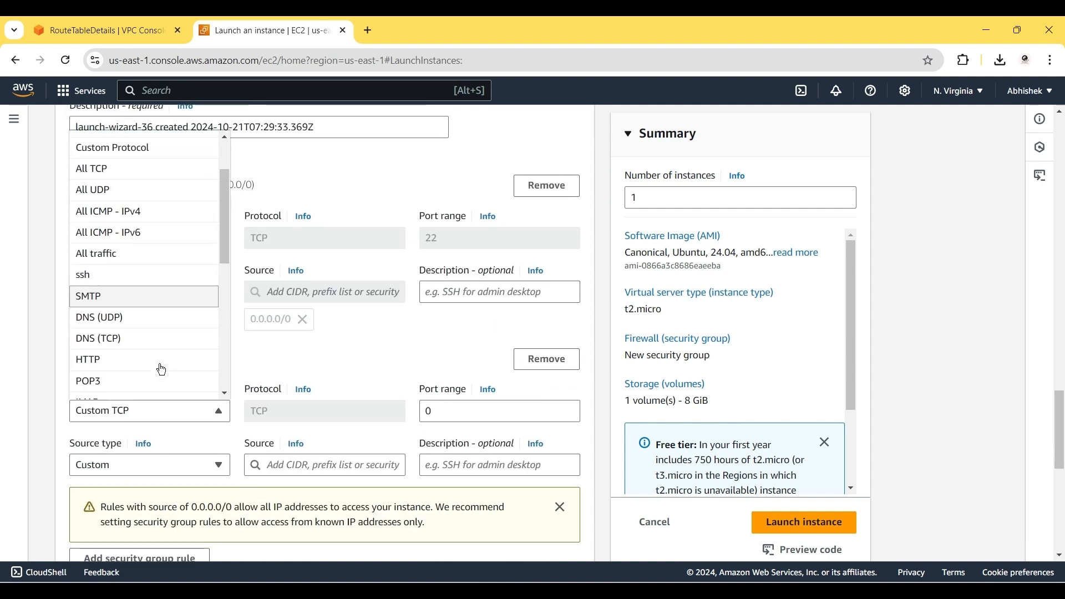
{"action": "left_click", "coordinate": [130, 356]}
{"action": "double_click", "coordinate": [130, 360]}
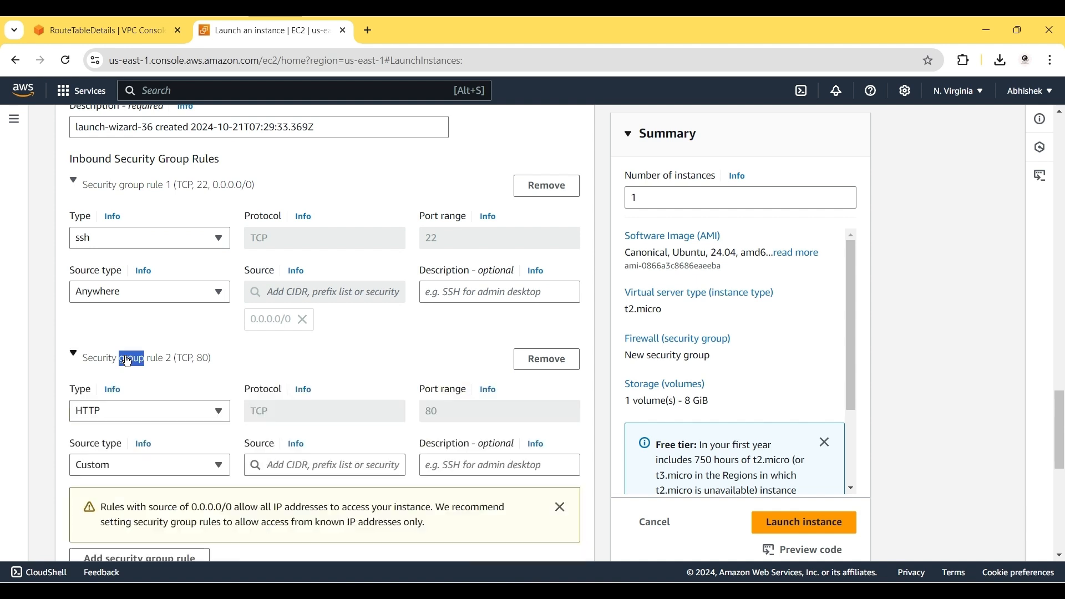
{"action": "left_click", "coordinate": [165, 421]}
{"action": "left_click", "coordinate": [159, 439]}
{"action": "left_click", "coordinate": [131, 475]}
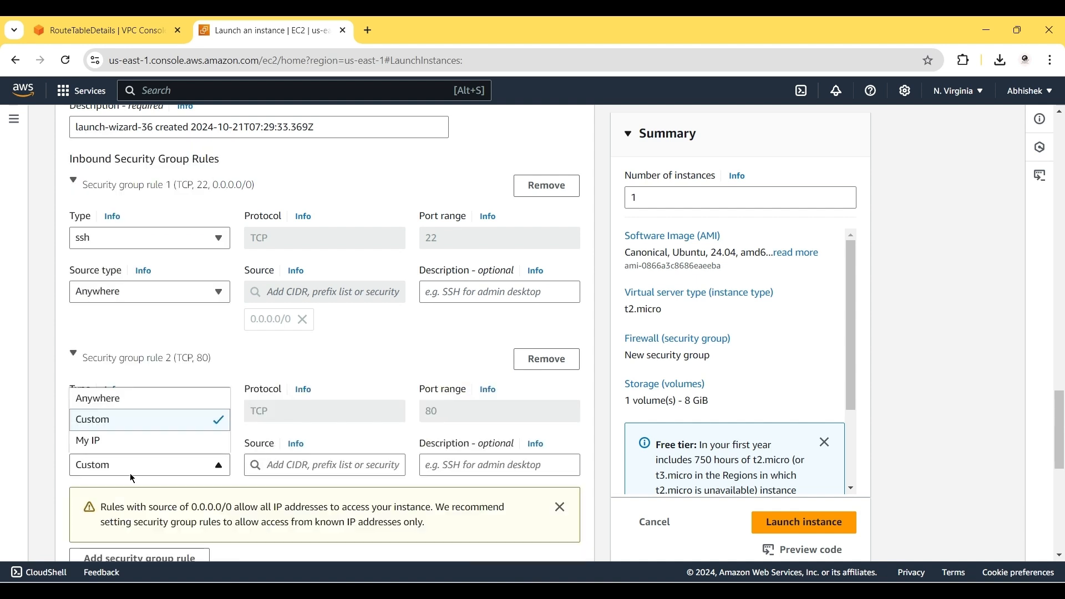
{"action": "left_click", "coordinate": [117, 399]}
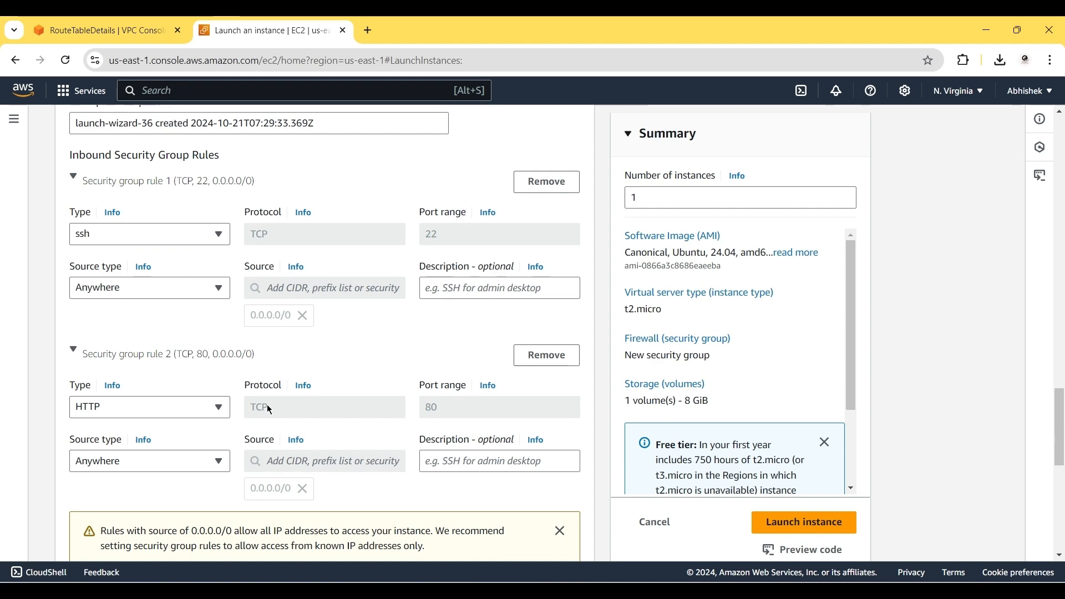
Expand the instance's advanced details and start editing the user data
{"action": "scroll", "coordinate": [310, 413], "scroll_direction": "down", "scroll_amount": 5}
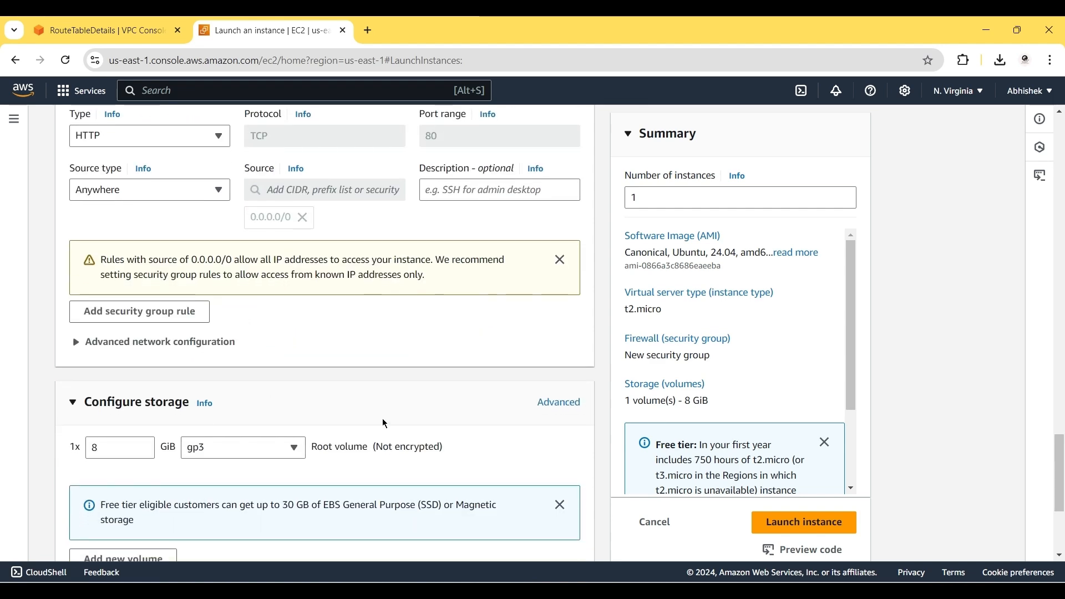
{"action": "scroll", "coordinate": [385, 423], "scroll_direction": "down", "scroll_amount": 4}
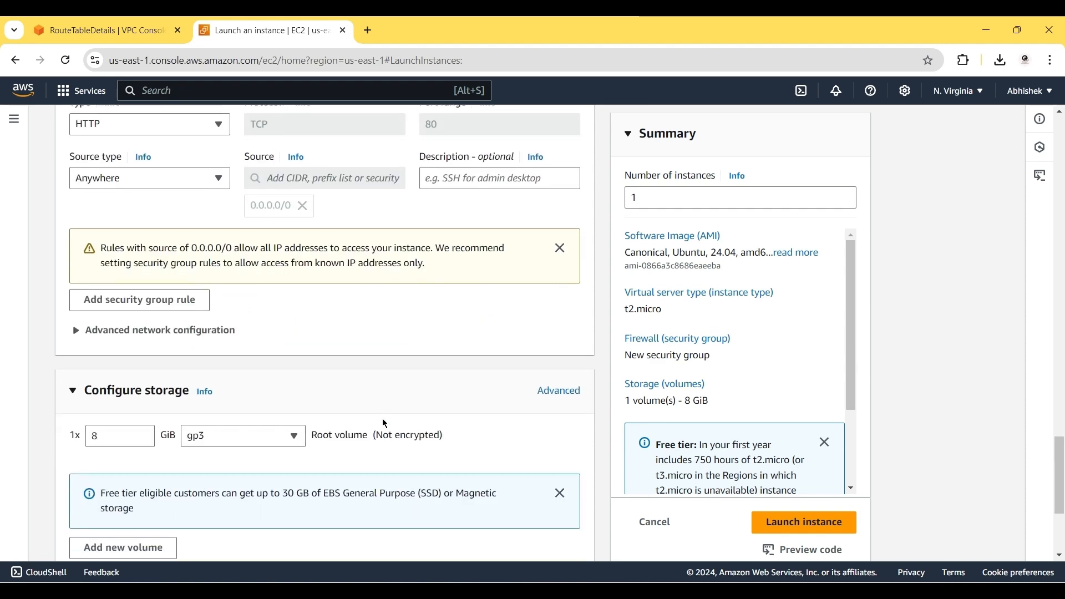
{"action": "left_click", "coordinate": [142, 528]}
{"action": "scroll", "coordinate": [142, 518], "scroll_direction": "down", "scroll_amount": 20}
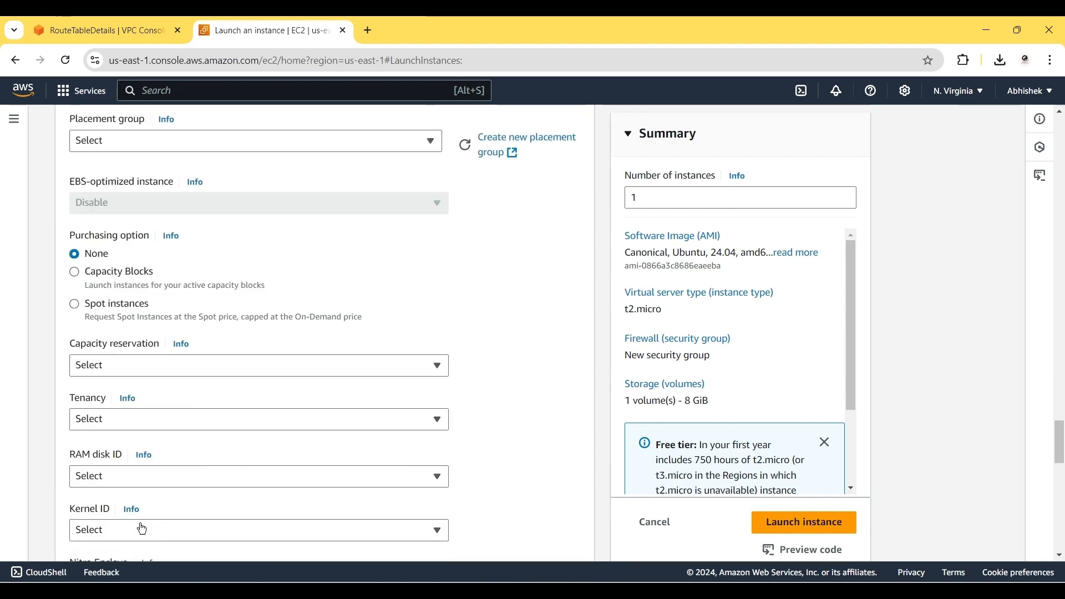
{"action": "left_click", "coordinate": [114, 340]}
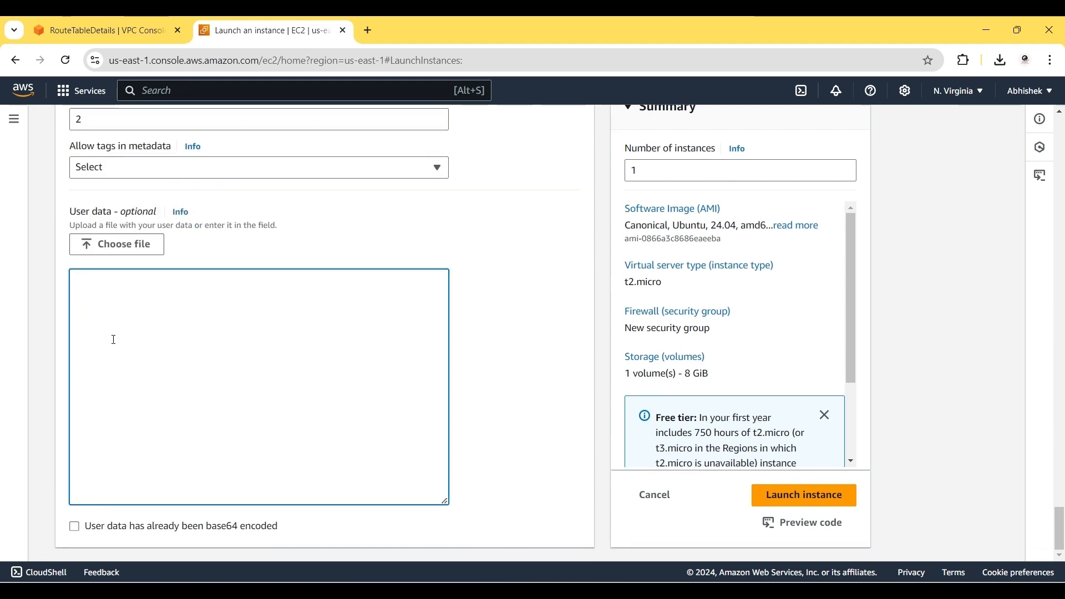
{"action": "type", "text": "3.239.214.0"}
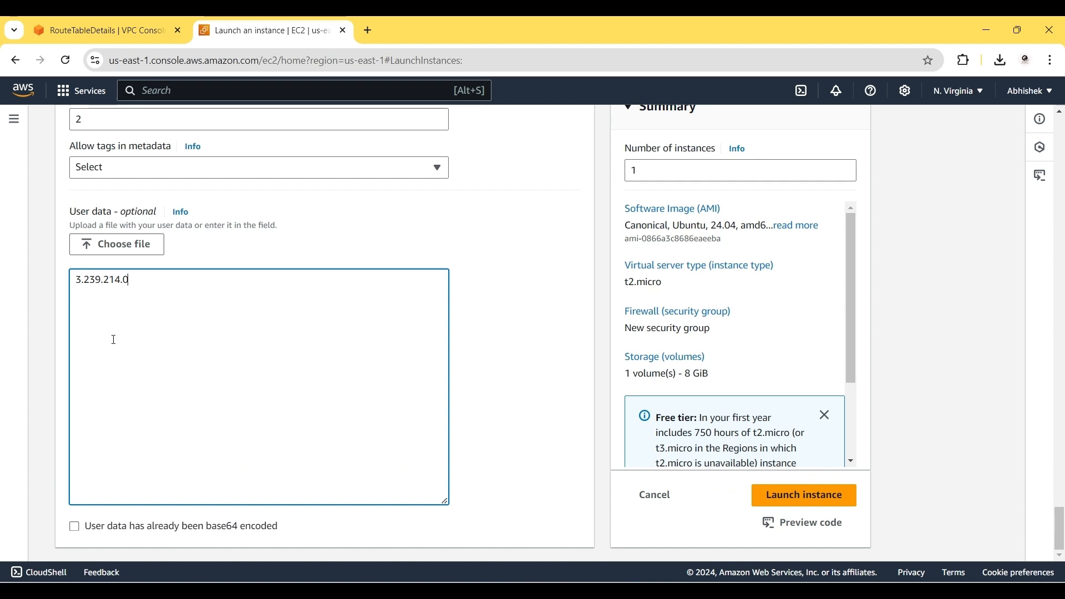
{"action": "key", "text": "ctrl+a"}
{"action": "key", "text": "BackSpace"}
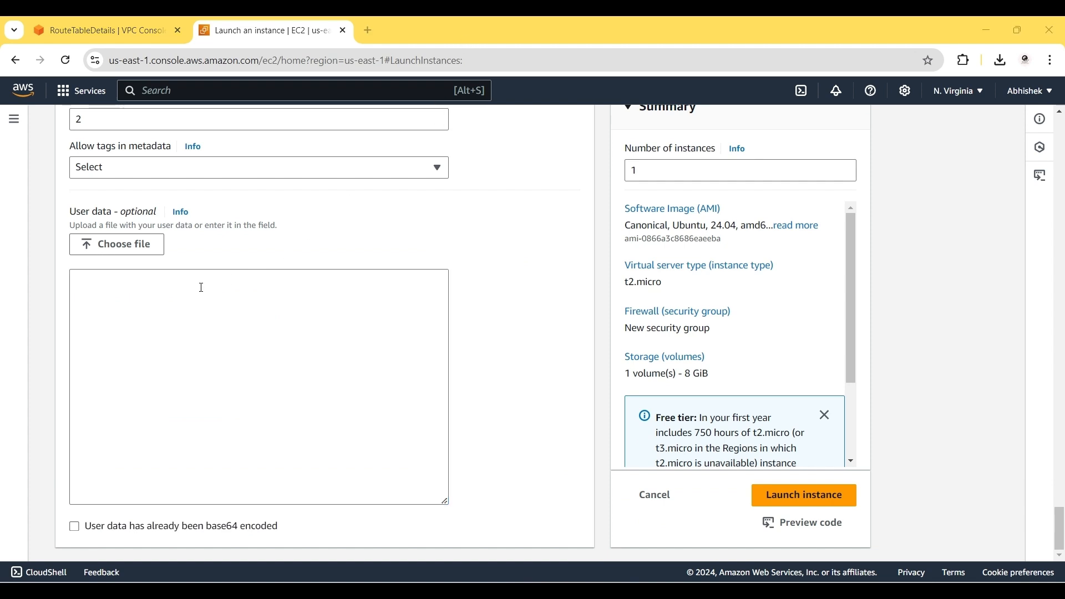
Enter a bash user data script that runs apt update, installs apache2, writes hostname and IP address to /var/www/html/index.html, and restarts apache2
{"action": "type", "text": "#!/bin/bash  yes | sudo apt update  yes | sudo apt install apache2  cd /var/www/html/  echo \"<h1>Server Details</h1><p><strong>Hostname:</strong>$(hostname)</p> <p><strong>IP Address:</strong>$(hostname -I | cut -d' ' -f1)</p>\" | sudo tee /var/www/html/index.html  sudo systemctl restart apache2"}
{"action": "scroll", "coordinate": [194, 302], "scroll_direction": "up", "scroll_amount": 1}
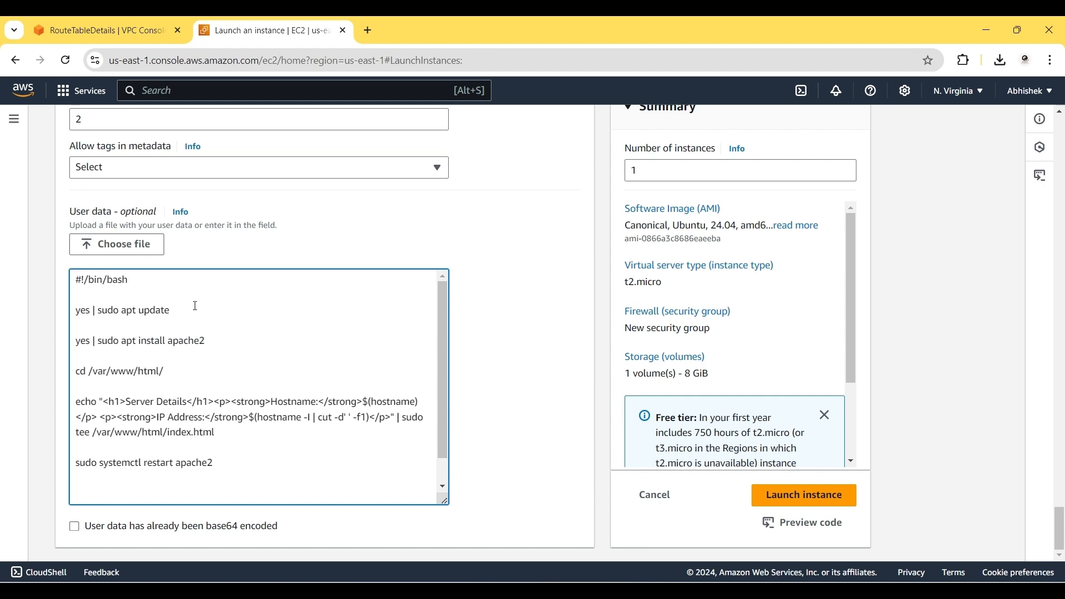
{"action": "triple_click", "coordinate": [130, 313]}
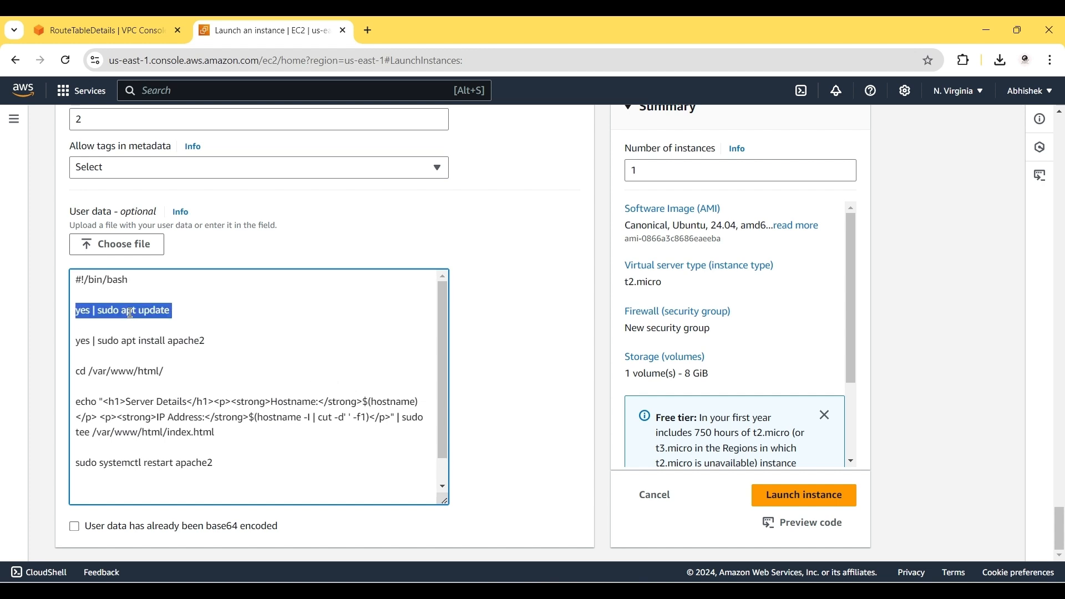
Review the install and Server Details lines of the user data script and launch the instance
{"action": "double_click", "coordinate": [151, 341]}
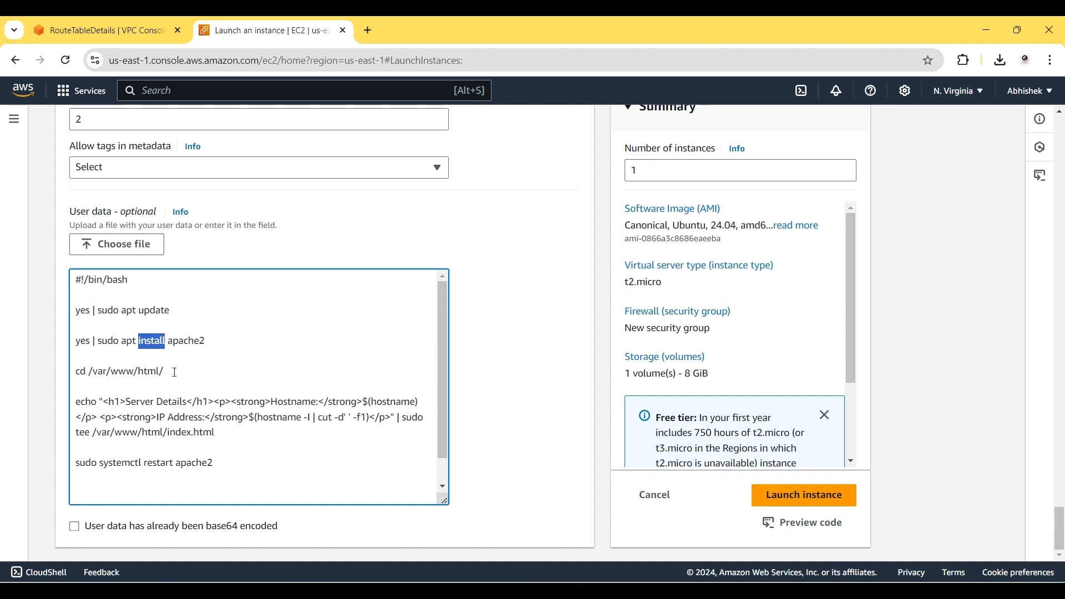
{"action": "left_click_drag", "start_coordinate": [126, 398], "coordinate": [193, 399]}
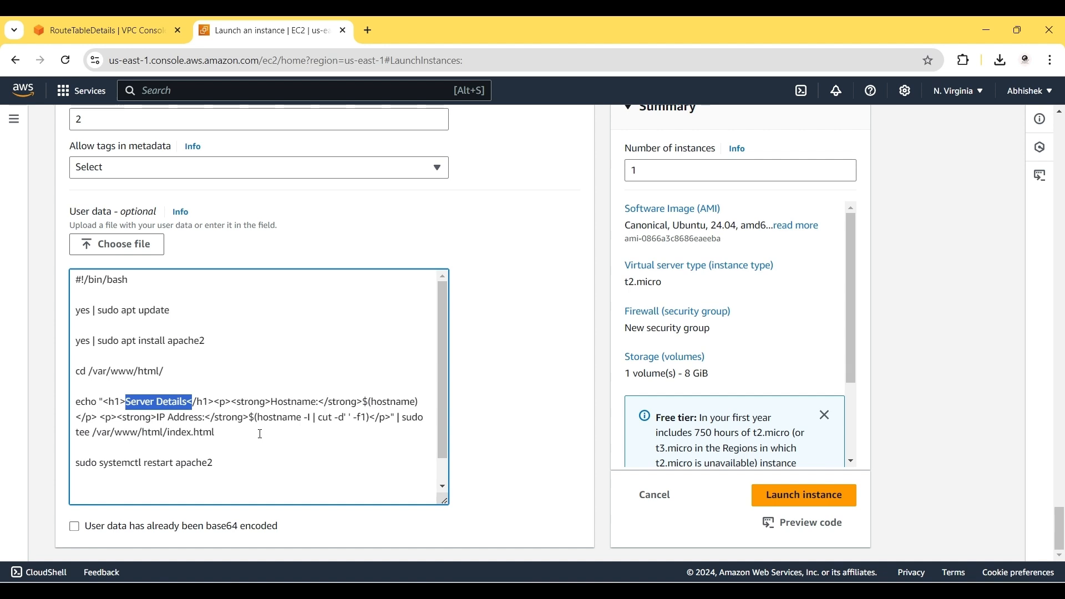
{"action": "left_click", "coordinate": [778, 495]}
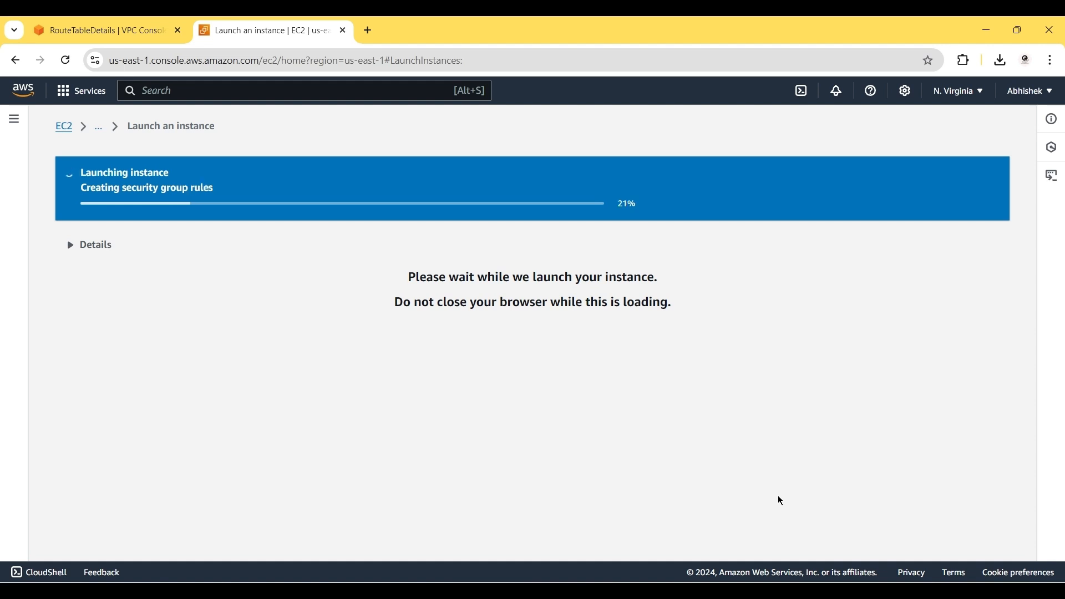
{"action": "key", "text": "alt+Tab"}
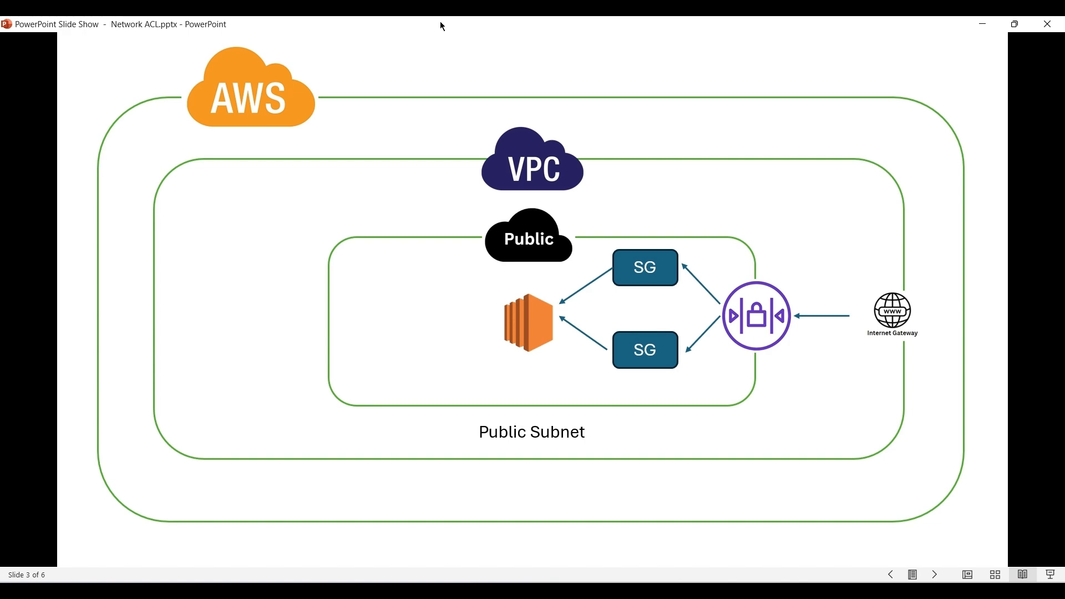
{"action": "key", "text": "alt+Tab"}
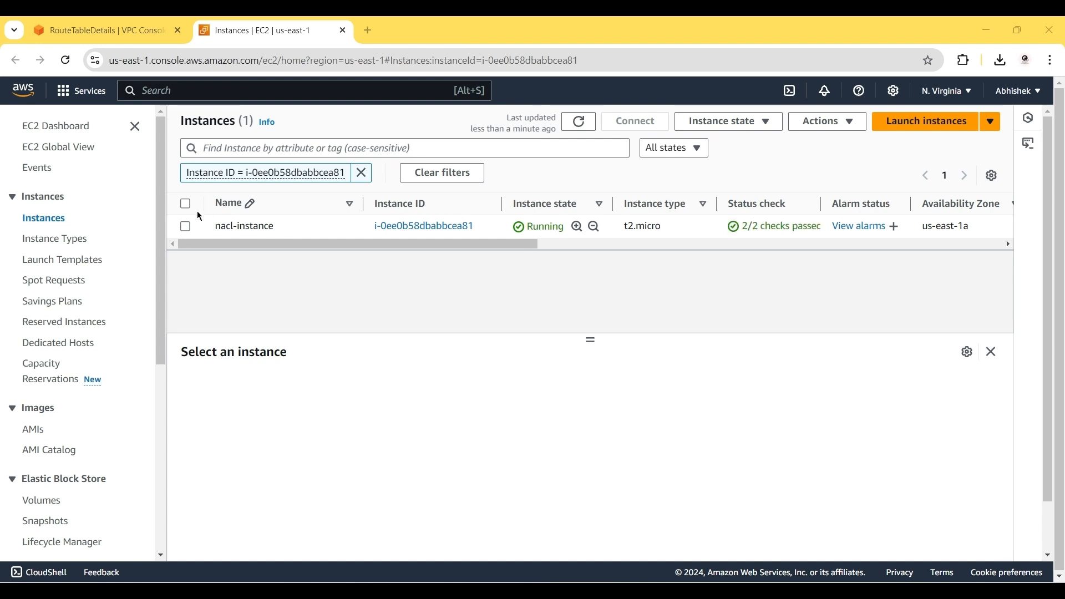
Copy the public IPv4 address of nacl-instance, load it in a new browser tab, and check the served hostname and IP address
{"action": "left_click", "coordinate": [186, 227]}
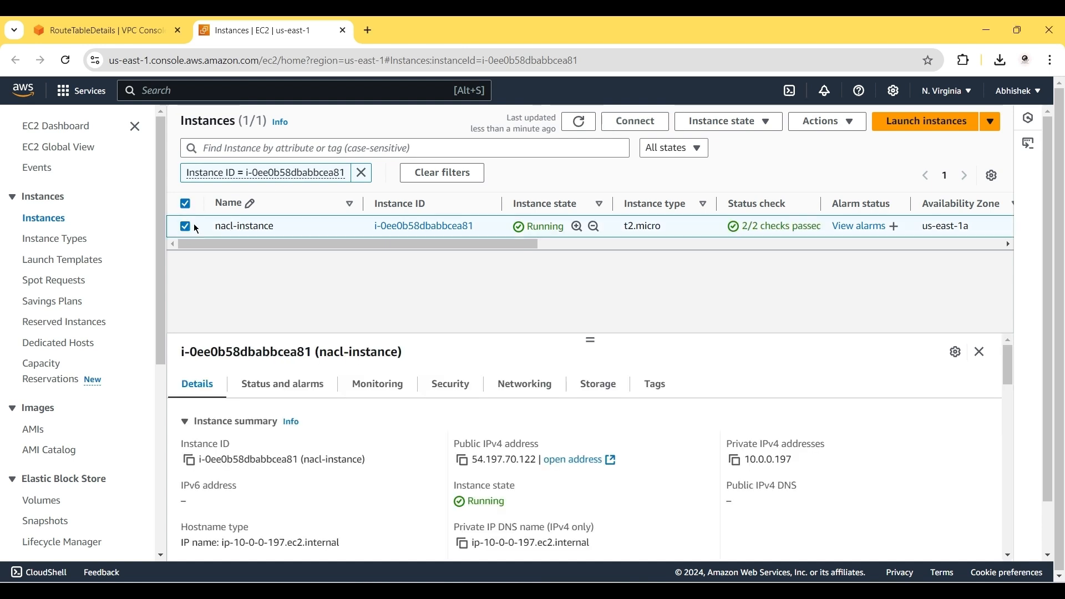
{"action": "left_click", "coordinate": [462, 460]}
{"action": "left_click", "coordinate": [367, 30]}
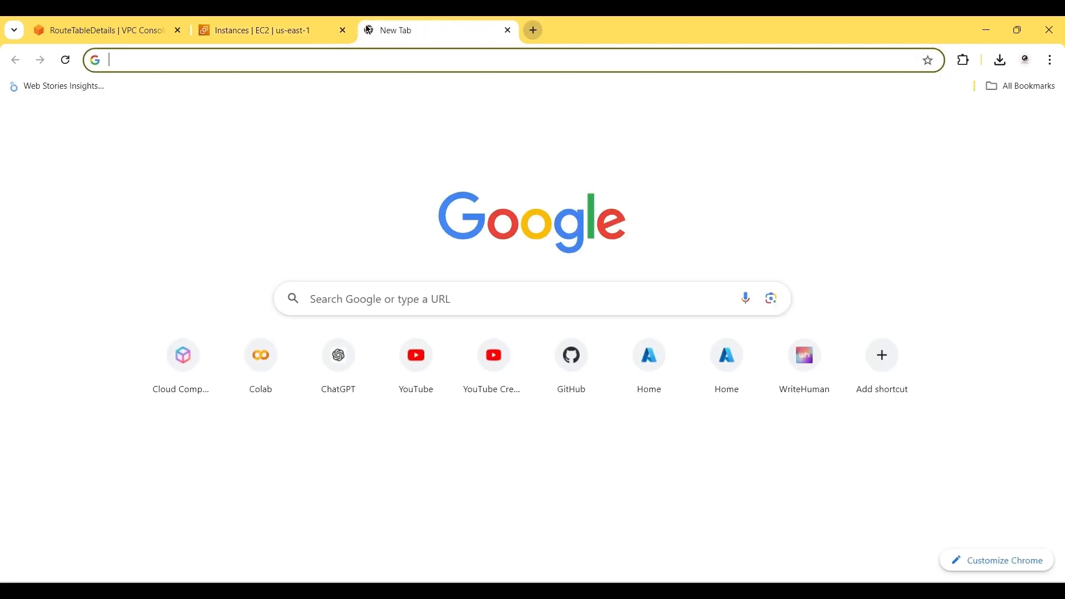
{"action": "key", "text": "ctrl+v"}
{"action": "key", "text": "Return"}
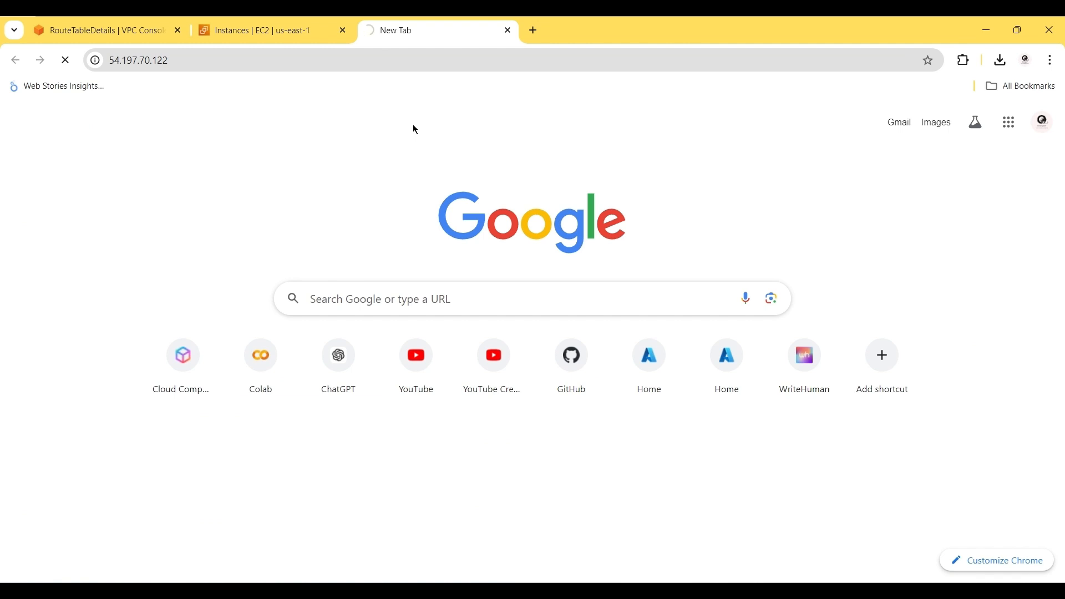
{"action": "left_click", "coordinate": [67, 63]}
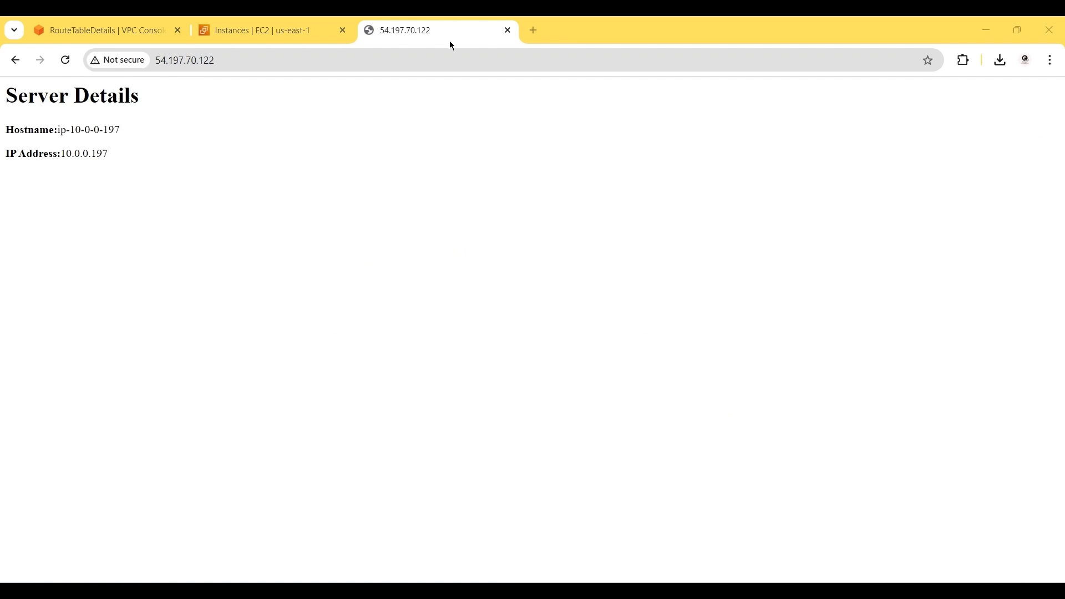
{"action": "triple_click", "coordinate": [14, 131]}
{"action": "triple_click", "coordinate": [23, 157]}
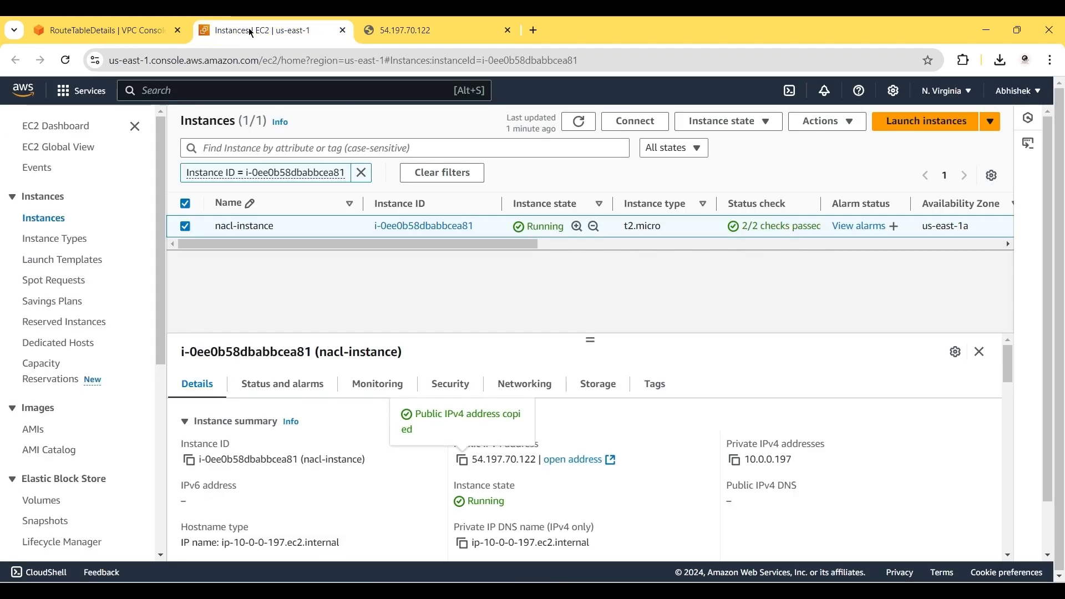
Show the SSH client connection instructions for nacl-instance and open a Command Prompt window
{"action": "left_click", "coordinate": [245, 31]}
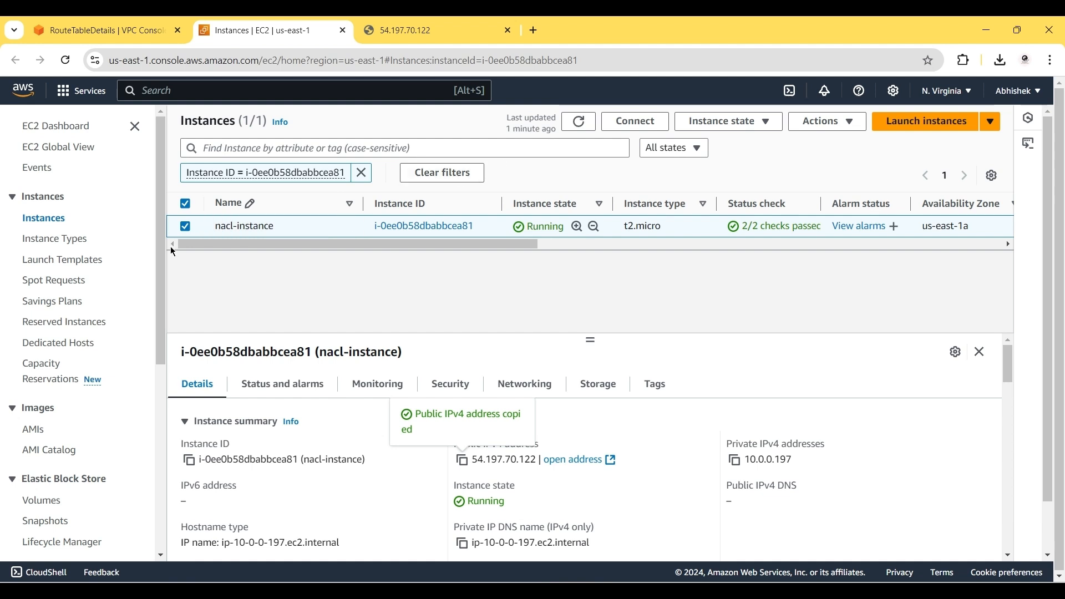
{"action": "left_click", "coordinate": [639, 122]}
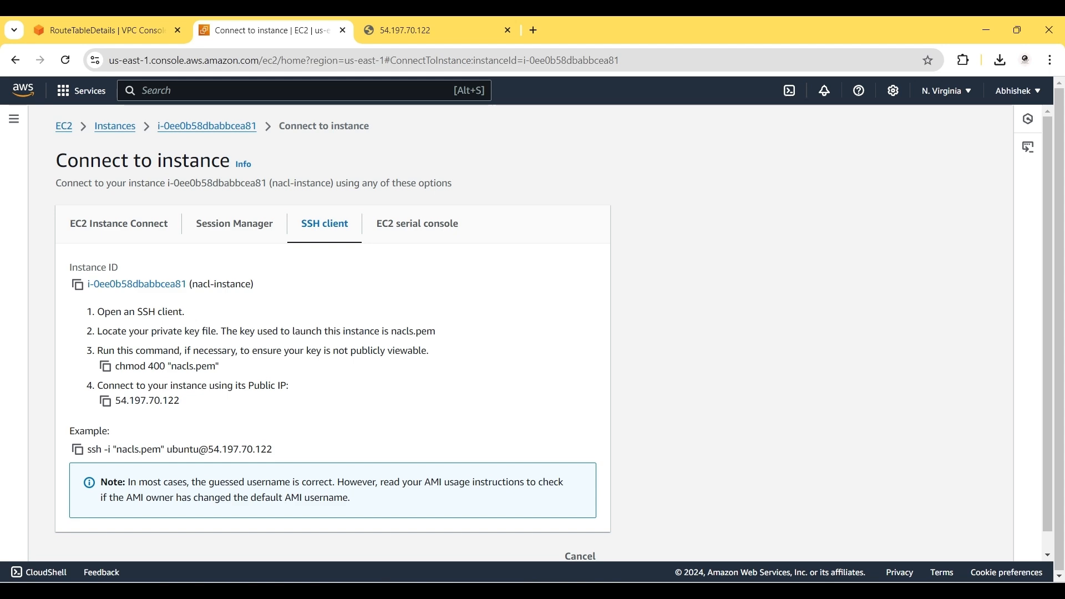
{"action": "key", "text": "super"}
{"action": "type", "text": "cmd"}
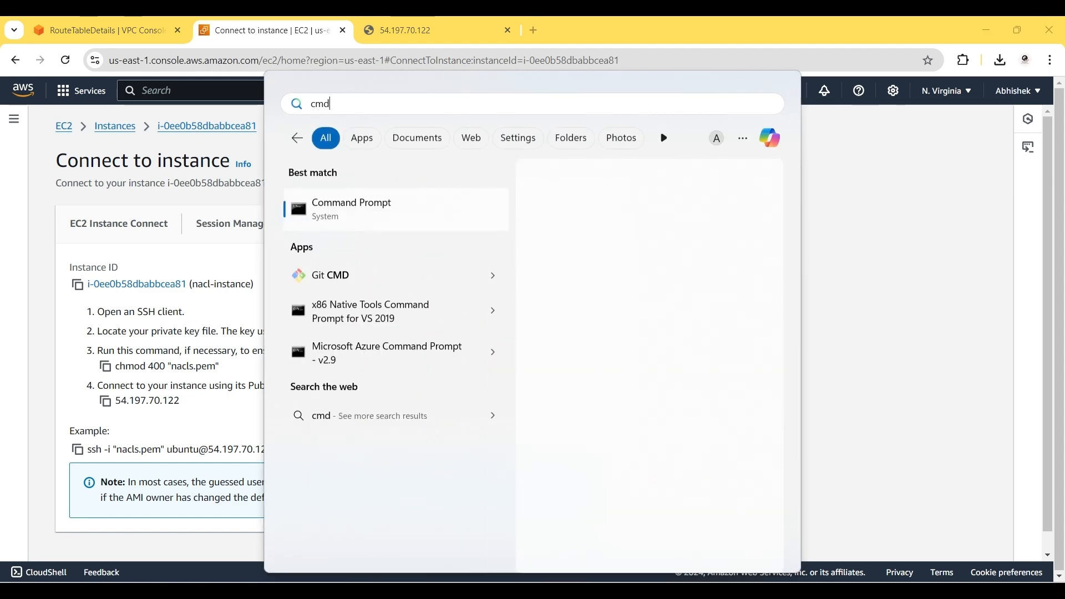
{"action": "key", "text": "Return"}
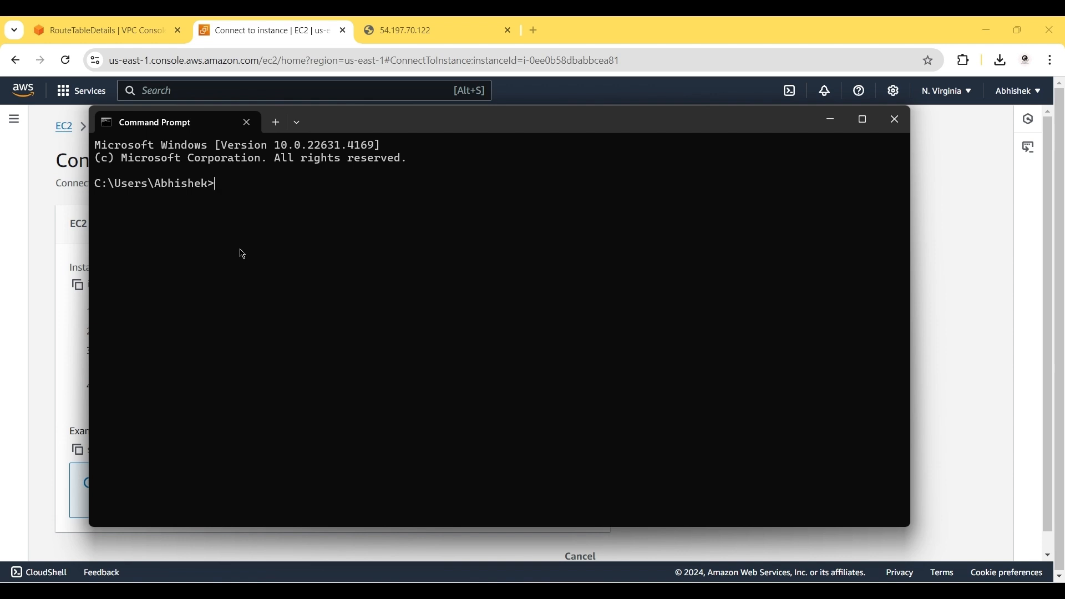
Start the Linux shell with wsl in Command Prompt and clear its welcome text
{"action": "type", "text": "wsl --install"}
{"action": "key", "text": "BackSpace"}
{"action": "key", "text": "BackSpace"}
{"action": "key", "text": "BackSpace"}
{"action": "key", "text": "BackSpace"}
{"action": "key", "text": "BackSpace"}
{"action": "key", "text": "BackSpace"}
{"action": "key", "text": "BackSpace"}
{"action": "key", "text": "BackSpace"}
{"action": "key", "text": "BackSpace"}
{"action": "key", "text": "BackSpace"}
{"action": "key", "text": "BackSpace"}
{"action": "key", "text": "Return"}
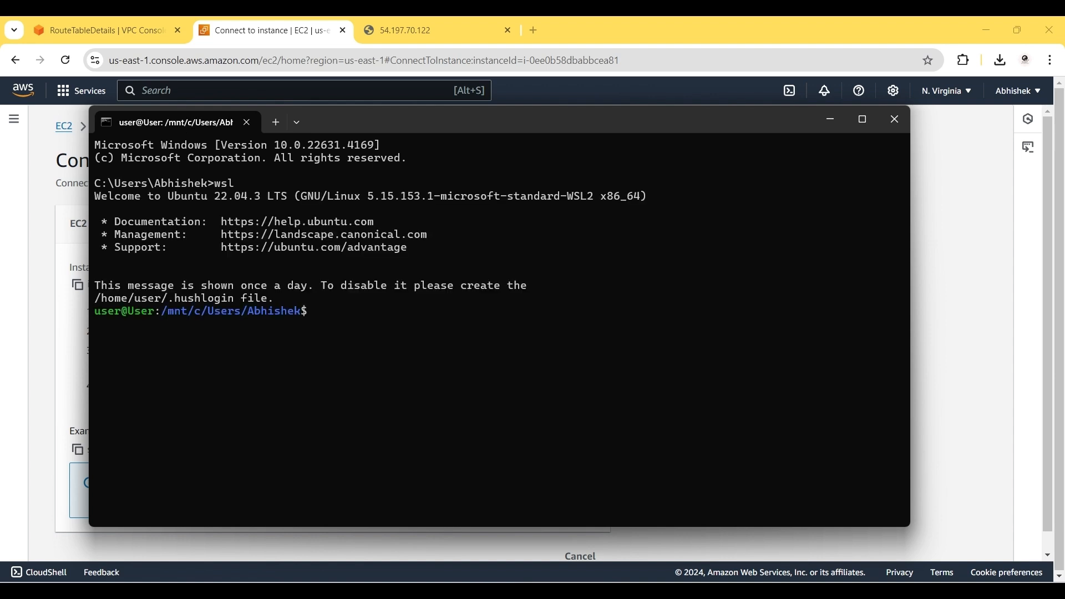
{"action": "type", "text": "clear"}
{"action": "key", "text": "Return"}
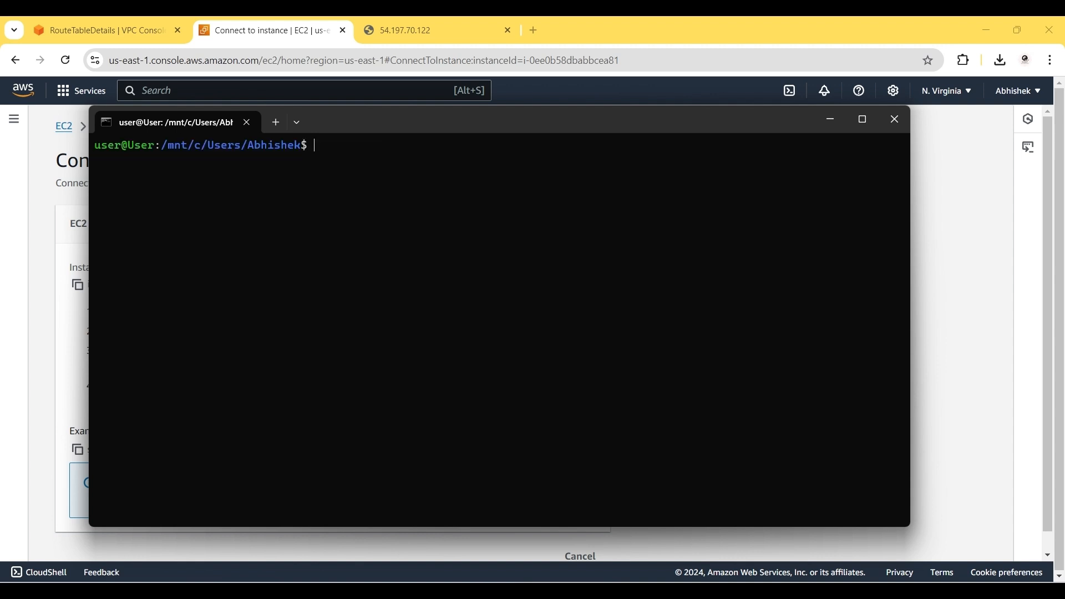
{"action": "key", "text": "Return"}
{"action": "key", "text": "Return"}
{"action": "key", "text": "Return"}
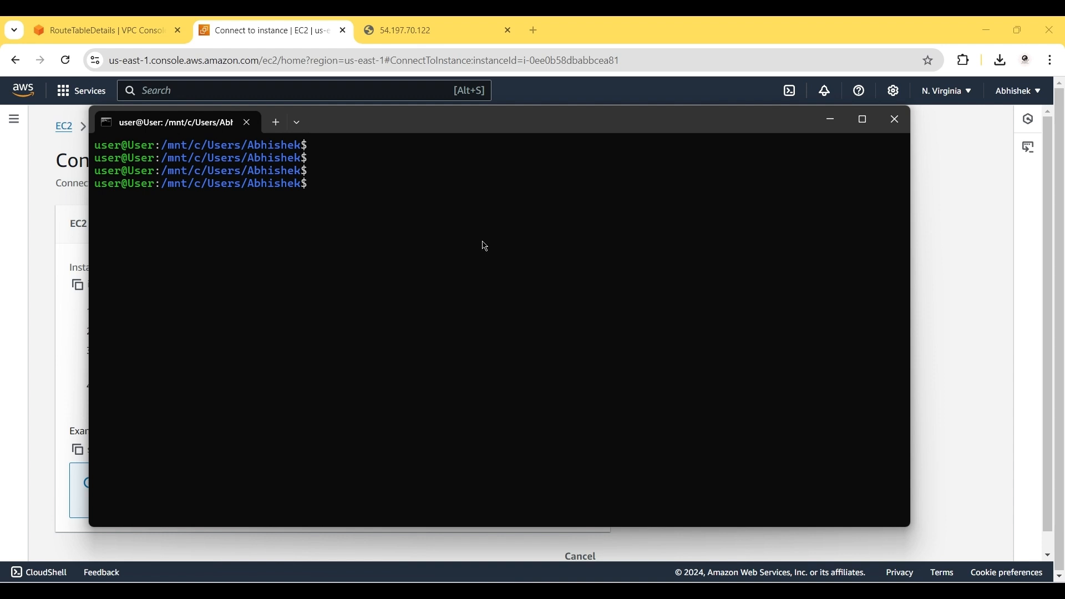
Move nacls.pem from the Windows user's downloads folder to the Linux home directory ~/ with the mv command
{"action": "left_click", "coordinate": [326, 188]}
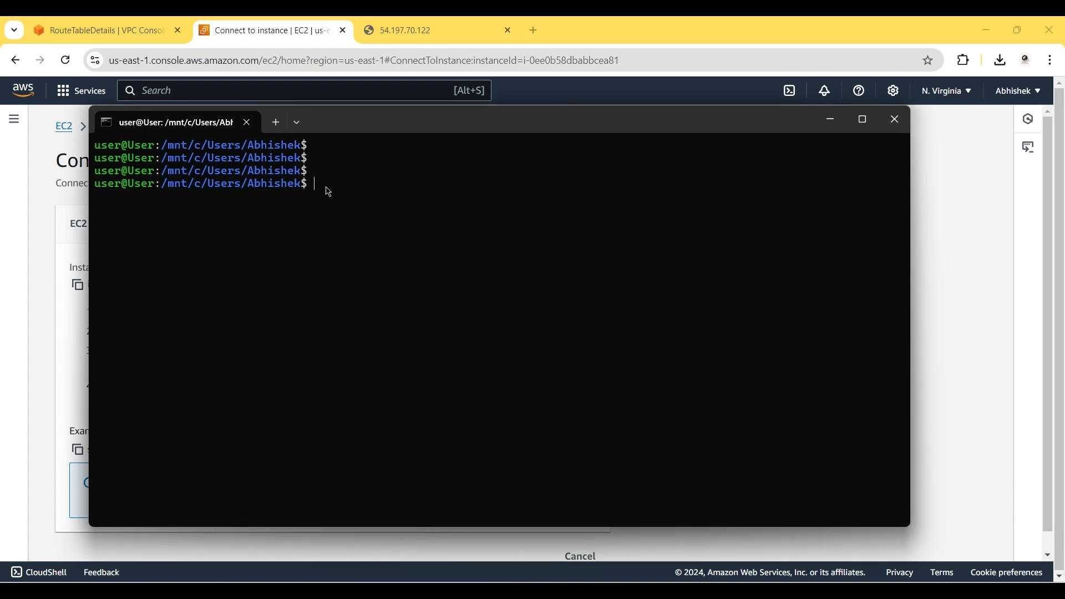
{"action": "key", "text": "ctrl+v"}
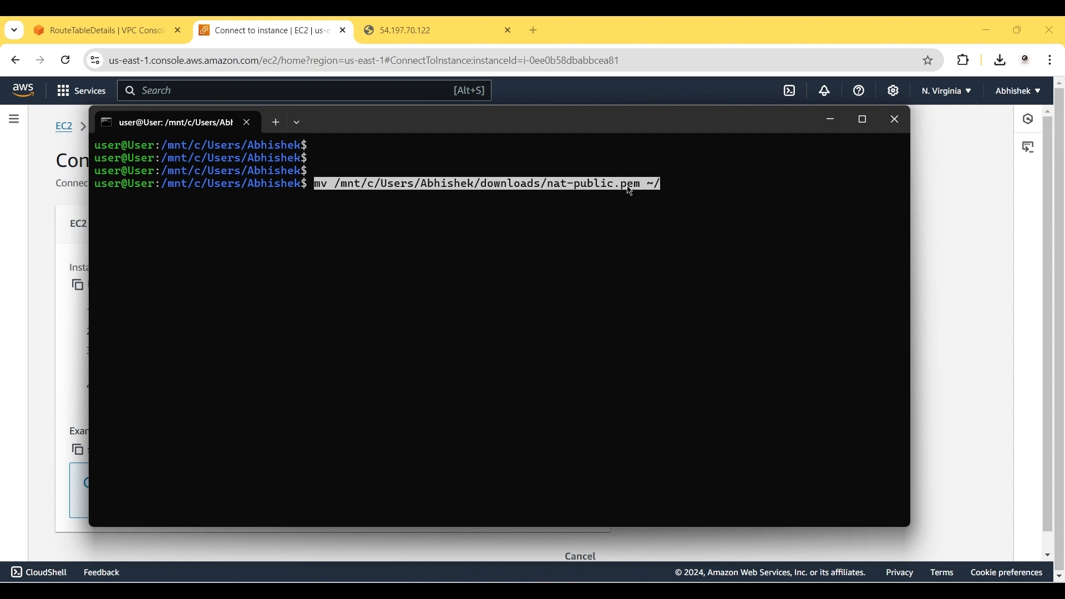
{"action": "key", "text": "Left"}
{"action": "key", "text": "Left"}
{"action": "key", "text": "Left"}
{"action": "key", "text": "Left"}
{"action": "key", "text": "Left"}
{"action": "key", "text": "Left"}
{"action": "key", "text": "Left"}
{"action": "key", "text": "BackSpace"}
{"action": "key", "text": "BackSpace"}
{"action": "key", "text": "BackSpace"}
{"action": "key", "text": "BackSpace"}
{"action": "key", "text": "BackSpace"}
{"action": "key", "text": "BackSpace"}
{"action": "key", "text": "BackSpace"}
{"action": "key", "text": "BackSpace"}
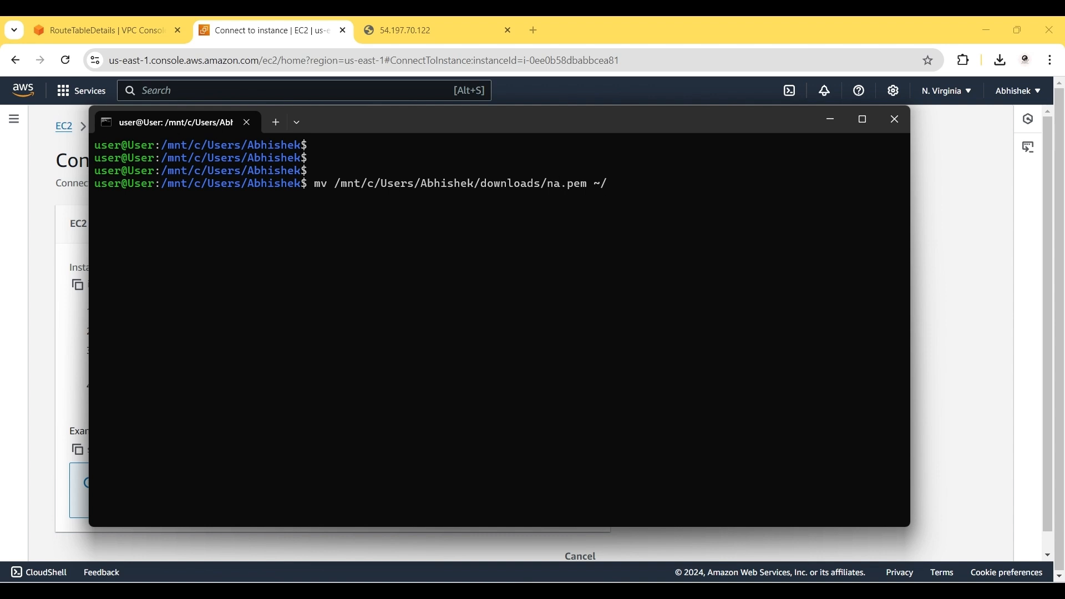
{"action": "type", "text": "cls"}
{"action": "key", "text": "Return"}
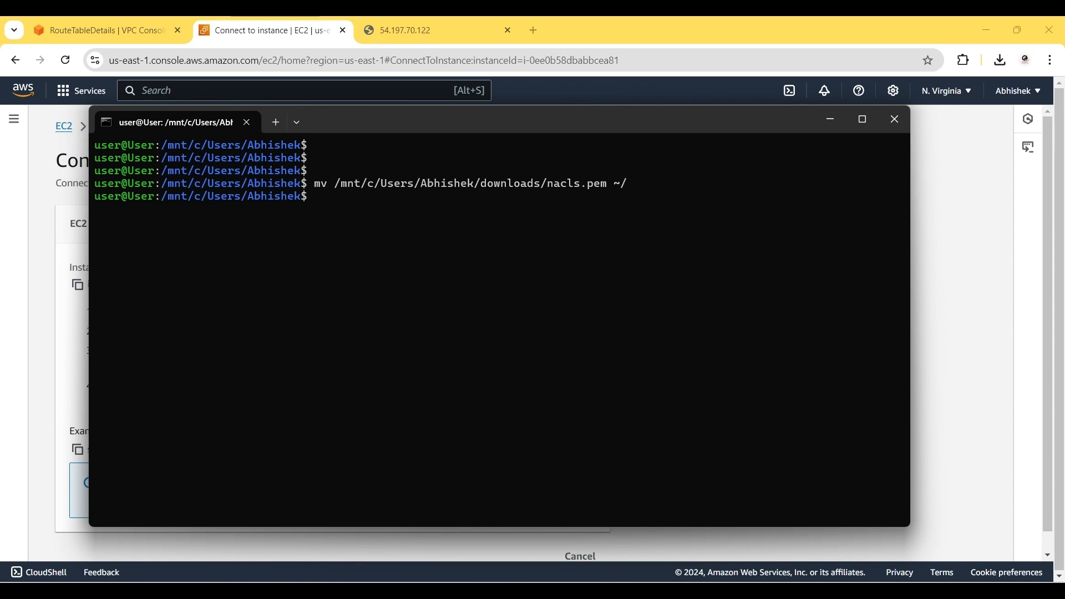
Restrict the key file's permissions by running the copied chmod command as chmod 400 ~/nacls.pem
{"action": "left_click", "coordinate": [36, 314]}
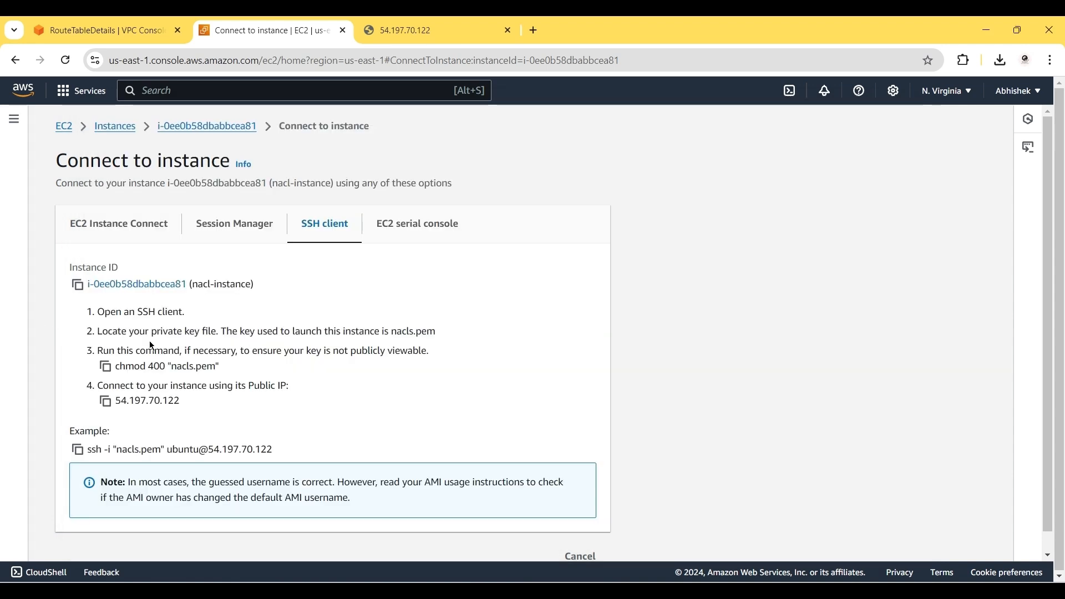
{"action": "left_click", "coordinate": [119, 368]}
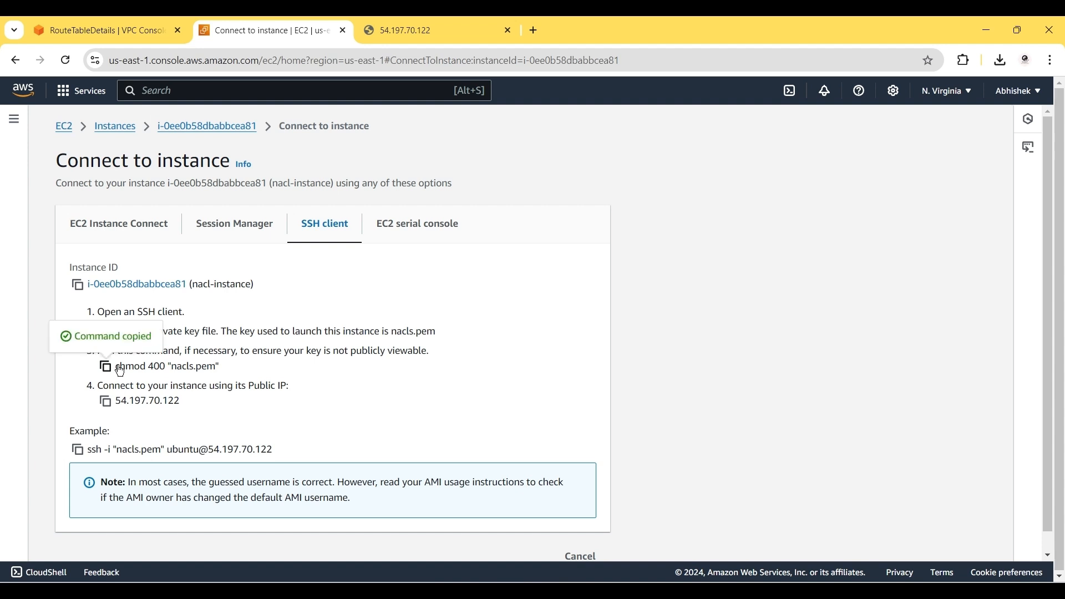
{"action": "key", "text": "alt+Tab"}
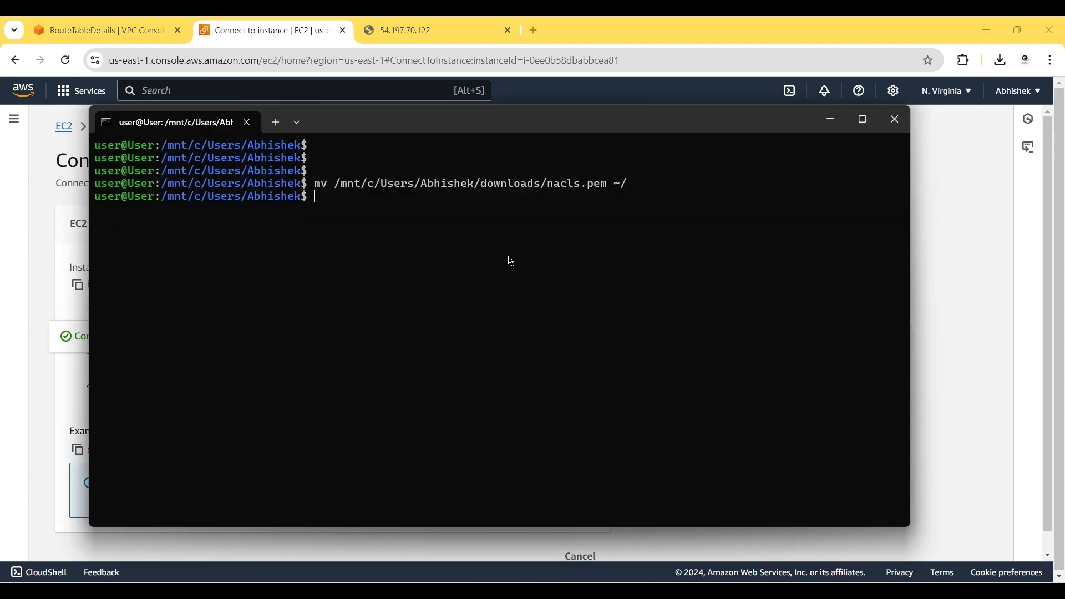
{"action": "key", "text": "ctrl+v"}
{"action": "key", "text": "ctrl+c"}
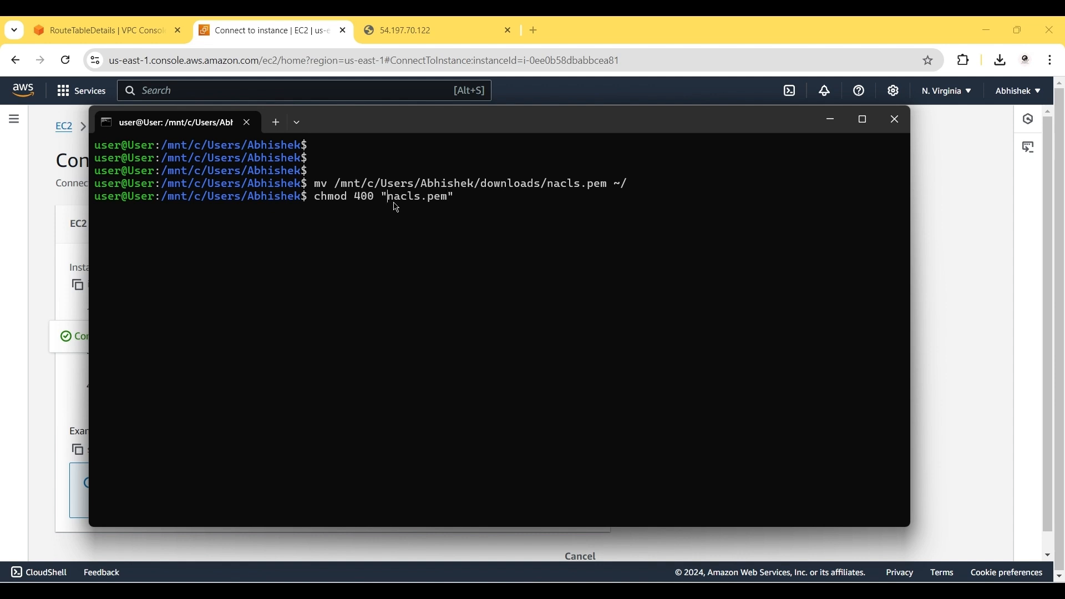
{"action": "key", "text": "BackSpace"}
{"action": "key", "text": "End"}
{"action": "key", "text": "BackSpace"}
{"action": "type", "text": "~/"}
{"action": "key", "text": "Return"}
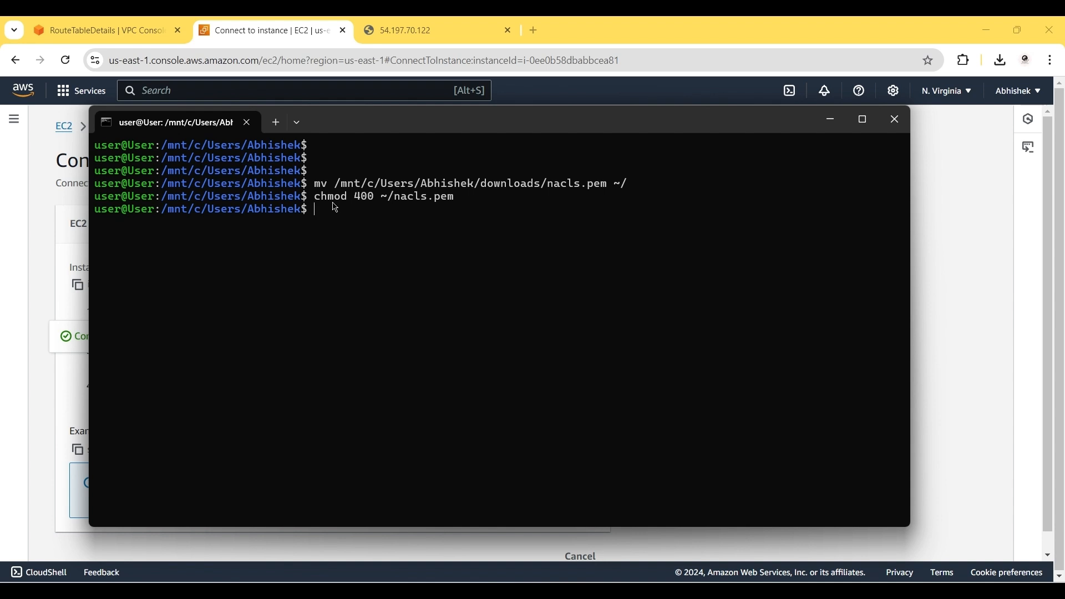
{"action": "left_click", "coordinate": [60, 316]}
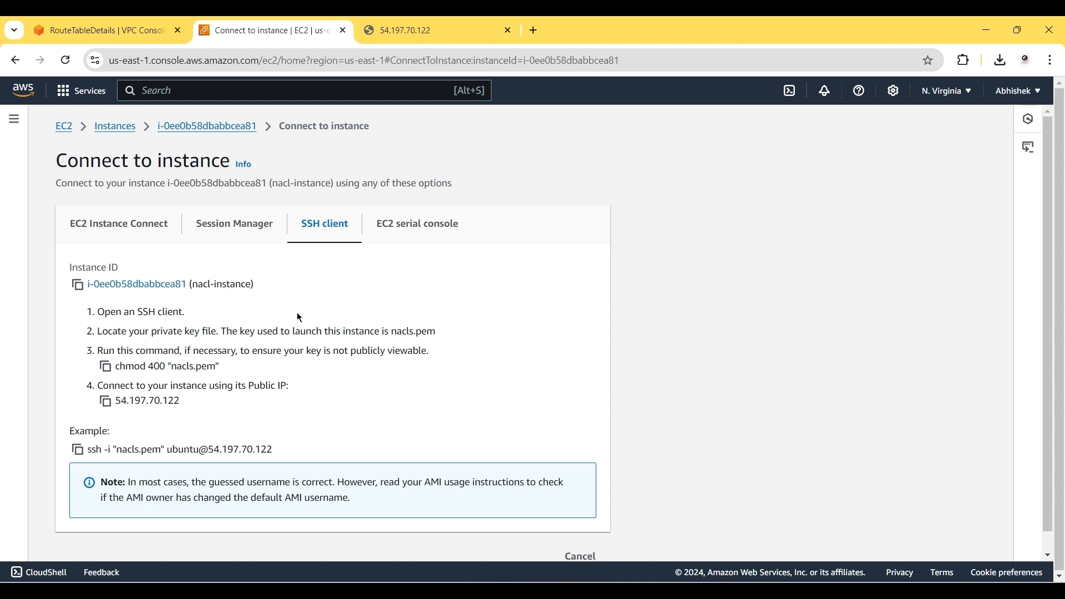
{"action": "left_click", "coordinate": [77, 449]}
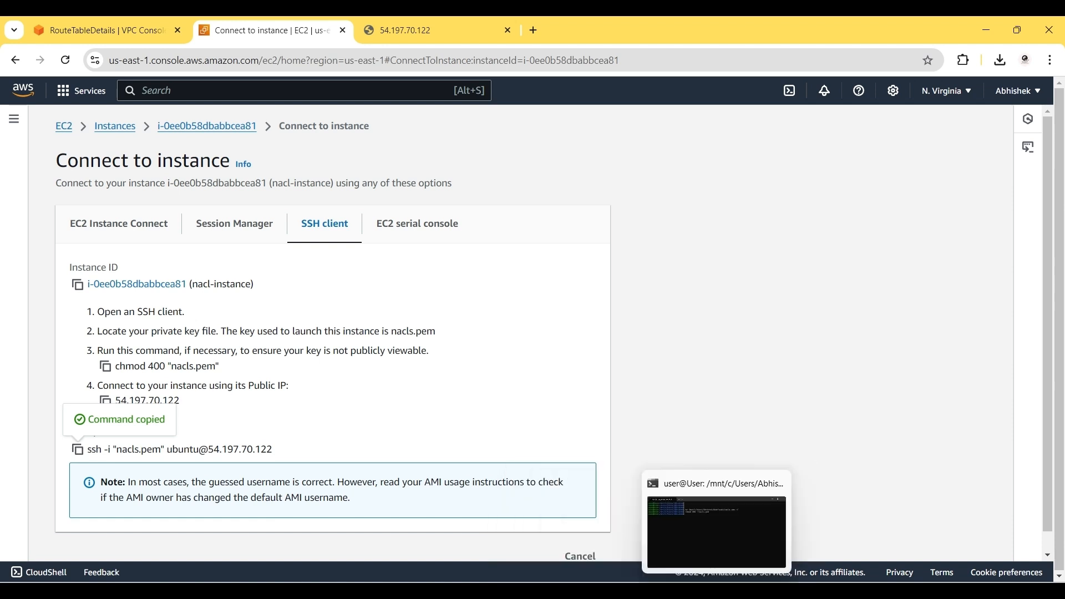
{"action": "left_click", "coordinate": [717, 591]}
{"action": "key", "text": "ctrl+v"}
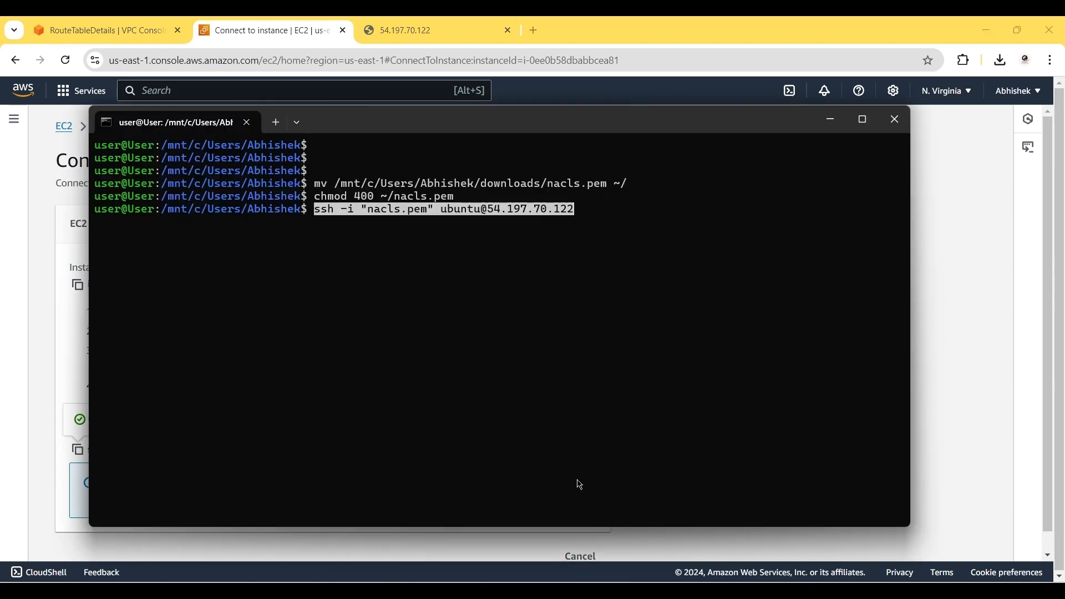
{"action": "key", "text": "Left"}
{"action": "key", "text": "Left"}
{"action": "key", "text": "Left"}
{"action": "key", "text": "Left"}
{"action": "key", "text": "Left"}
{"action": "key", "text": "Left"}
{"action": "key", "text": "Left"}
{"action": "key", "text": "Left"}
{"action": "key", "text": "Left"}
{"action": "key", "text": "Left"}
{"action": "key", "text": "Left"}
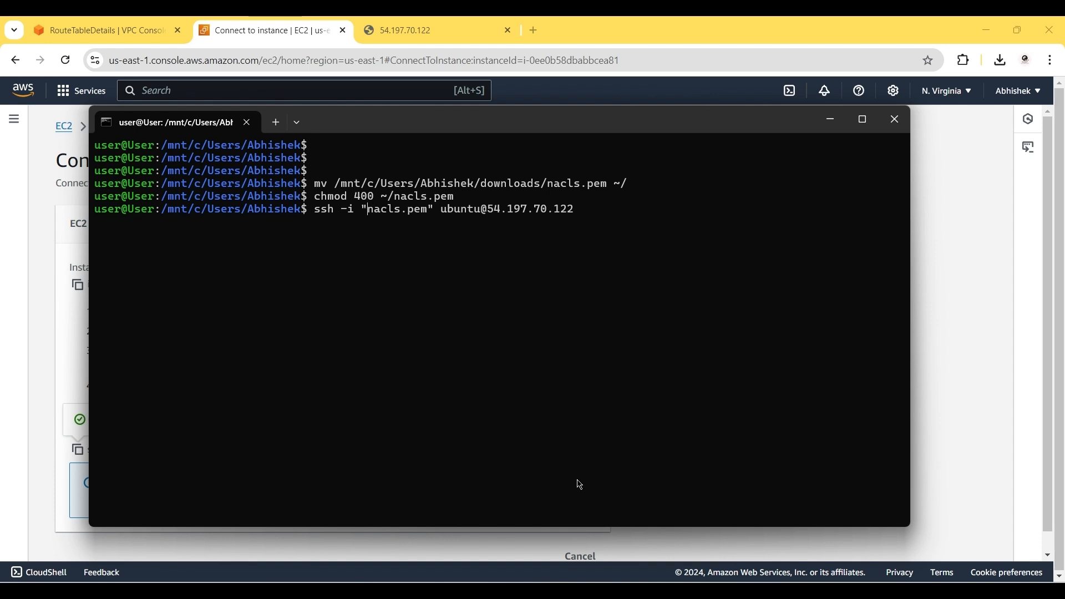
{"action": "type", "text": "~/"}
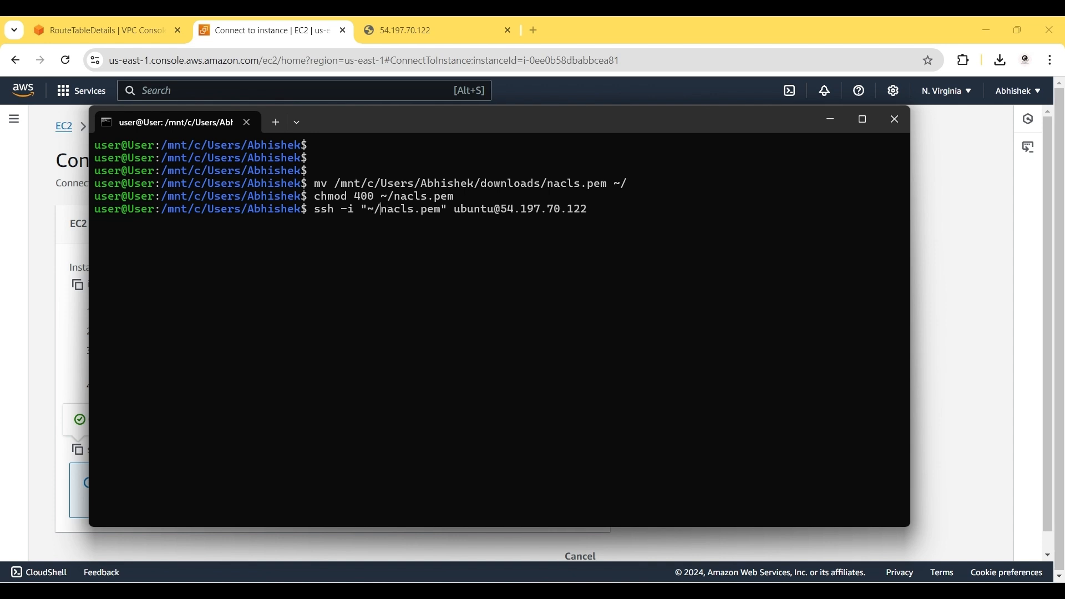
{"action": "key", "text": "Return"}
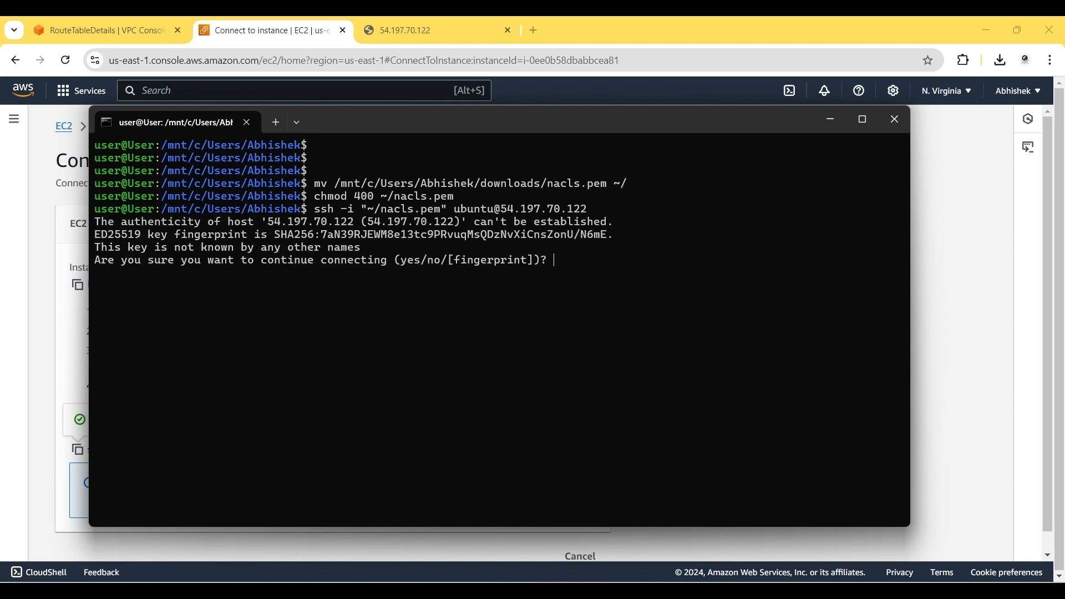
{"action": "type", "text": "yes"}
{"action": "key", "text": "Return"}
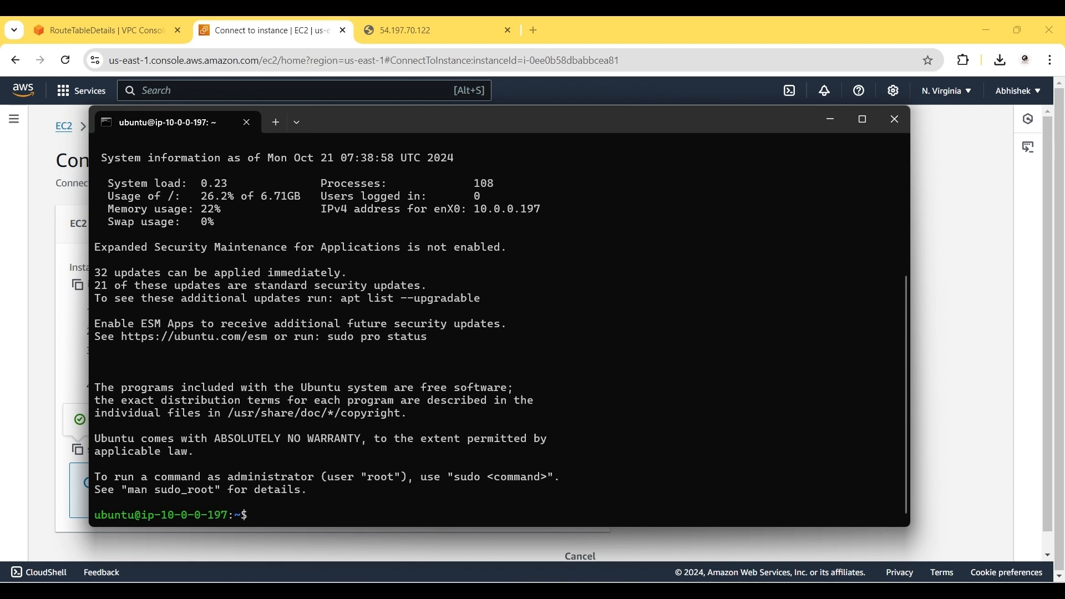
Clear the terminal of the instance's SSH session and add two blank prompt lines
{"action": "type", "text": "clear"}
{"action": "key", "text": "Return"}
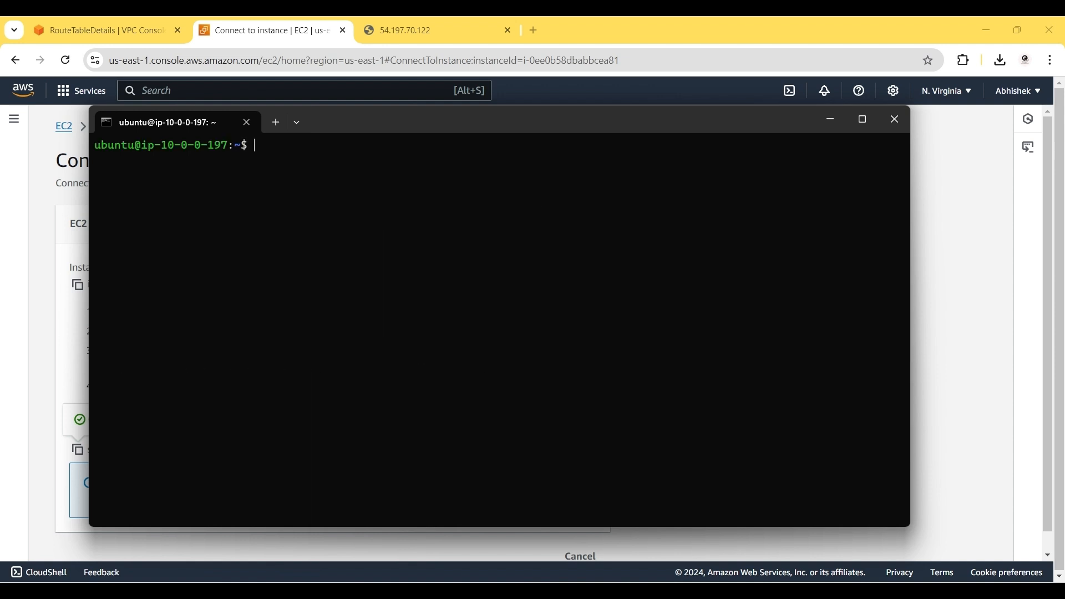
{"action": "key", "text": "Return"}
{"action": "key", "text": "Return"}
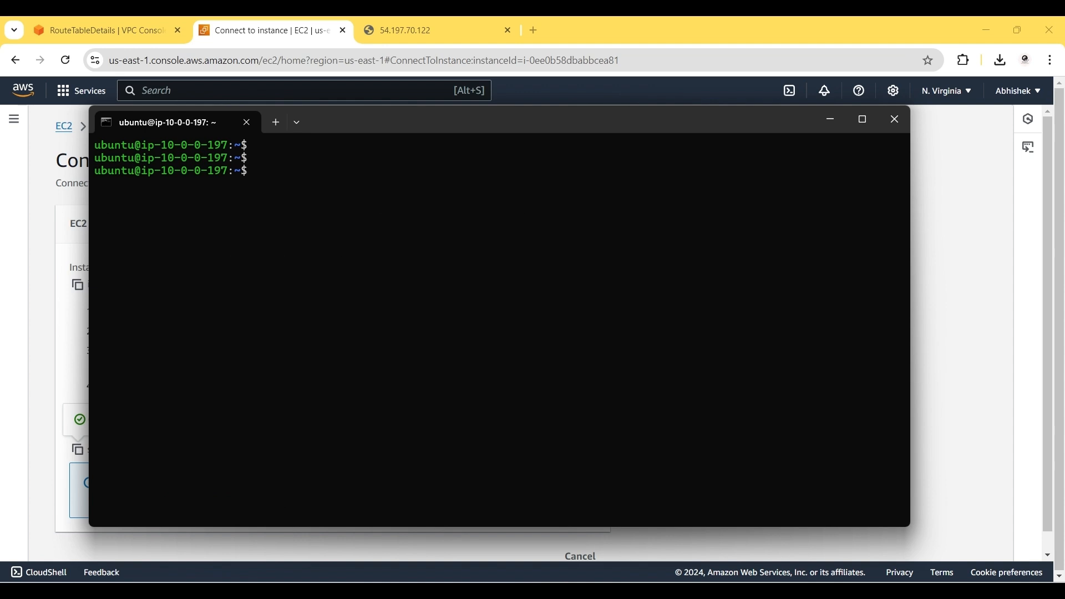
Begin a ping command in the instance's terminal and check the server details page at 54.197.70.122
{"action": "type", "text": "ping"}
{"action": "left_click", "coordinate": [407, 27]}
{"action": "left_click", "coordinate": [94, 182]}
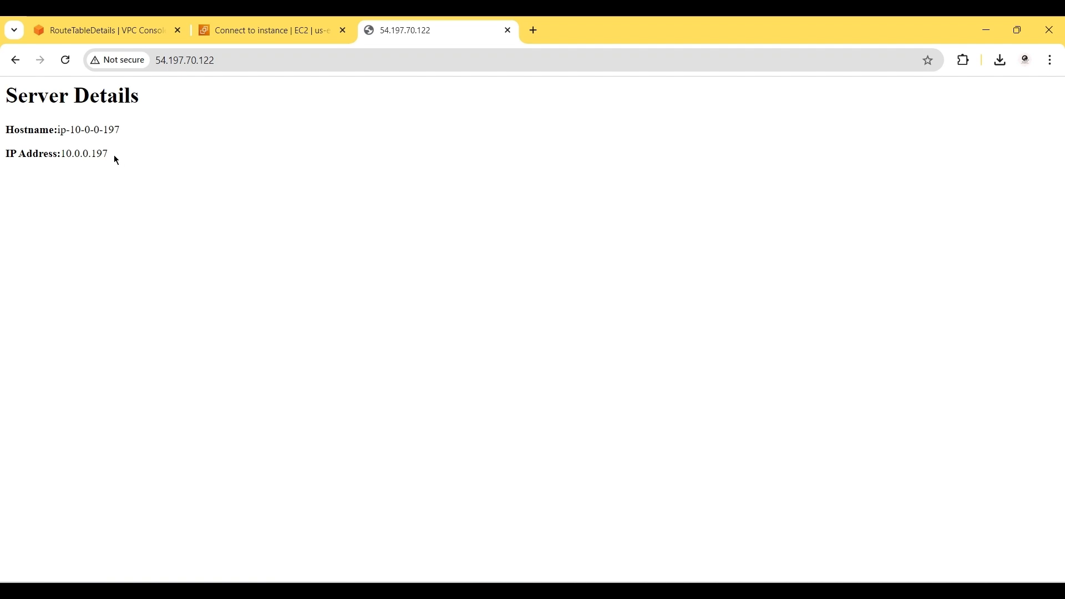
{"action": "key", "text": "alt+Tab"}
Search the web for "what is my ip address" in a new browser tab
{"action": "right_click", "coordinate": [392, 36]}
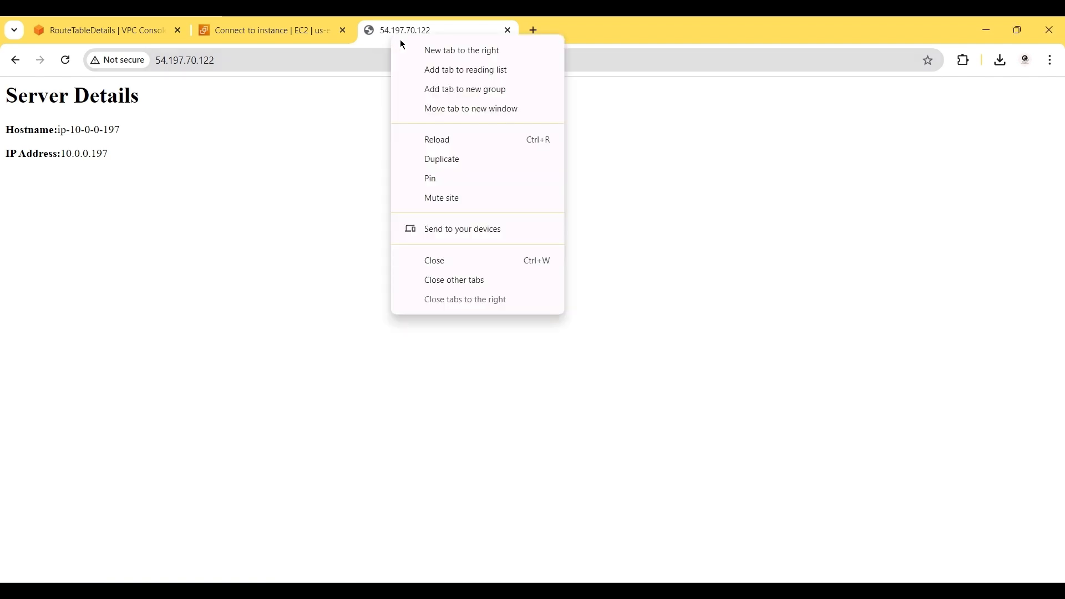
{"action": "left_click", "coordinate": [438, 57]}
{"action": "type", "text": "what is my ip address pr"}
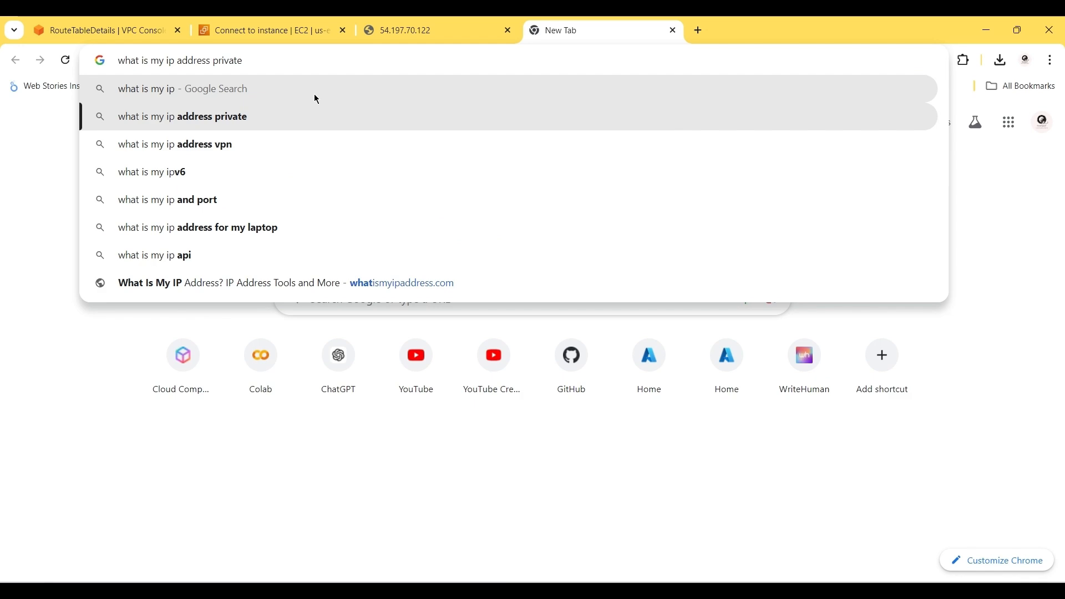
{"action": "key", "text": "BackSpace"}
{"action": "key", "text": "BackSpace"}
{"action": "key", "text": "Return"}
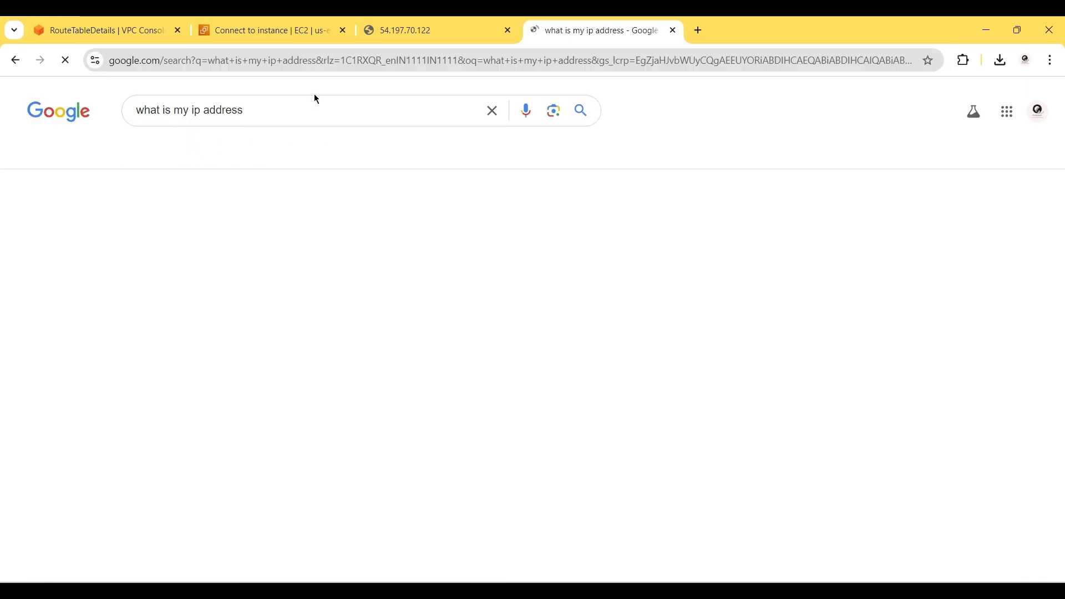
Open the WhatIsMyIP.com result and copy the computer's public IPv4 address
{"action": "scroll", "coordinate": [336, 294], "scroll_direction": "down", "scroll_amount": 5}
{"action": "left_click", "coordinate": [336, 294]}
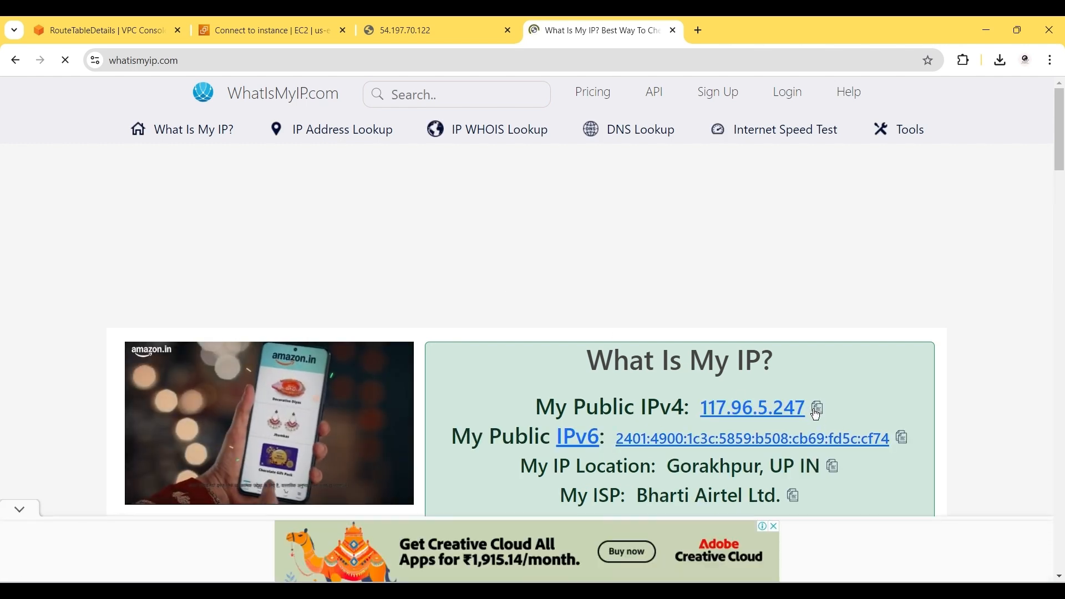
{"action": "left_click", "coordinate": [814, 410]}
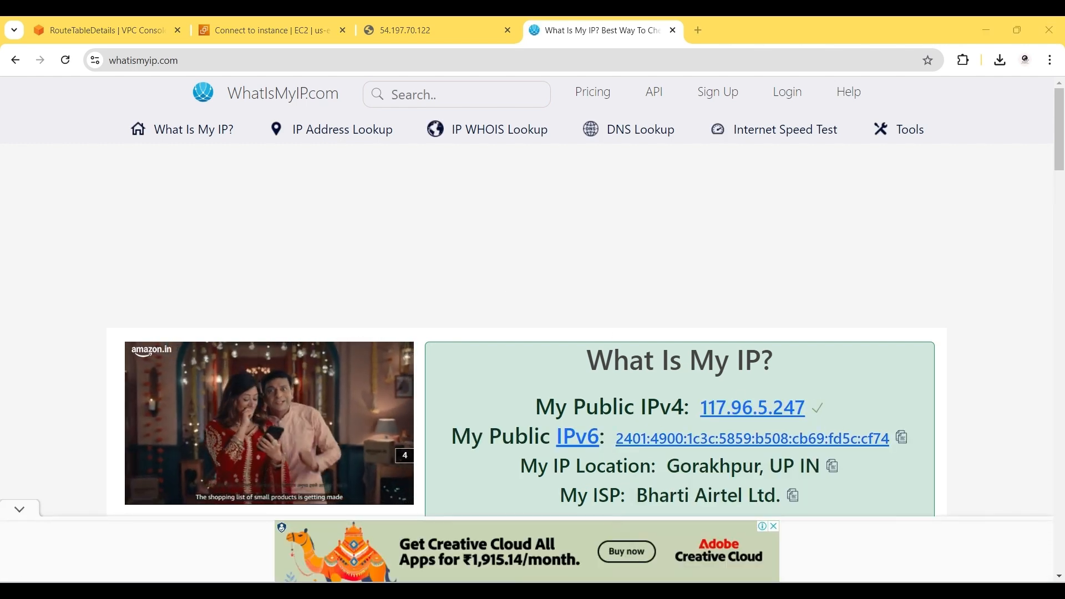
{"action": "key", "text": "alt+Tab"}
{"action": "key", "text": "ctrl+v"}
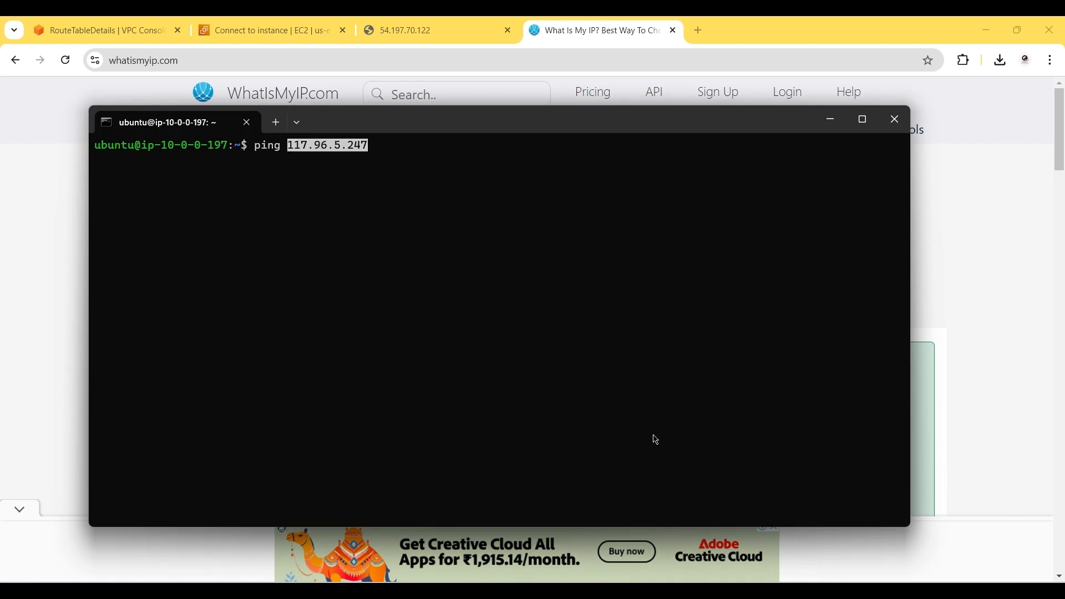
{"action": "key", "text": "Return"}
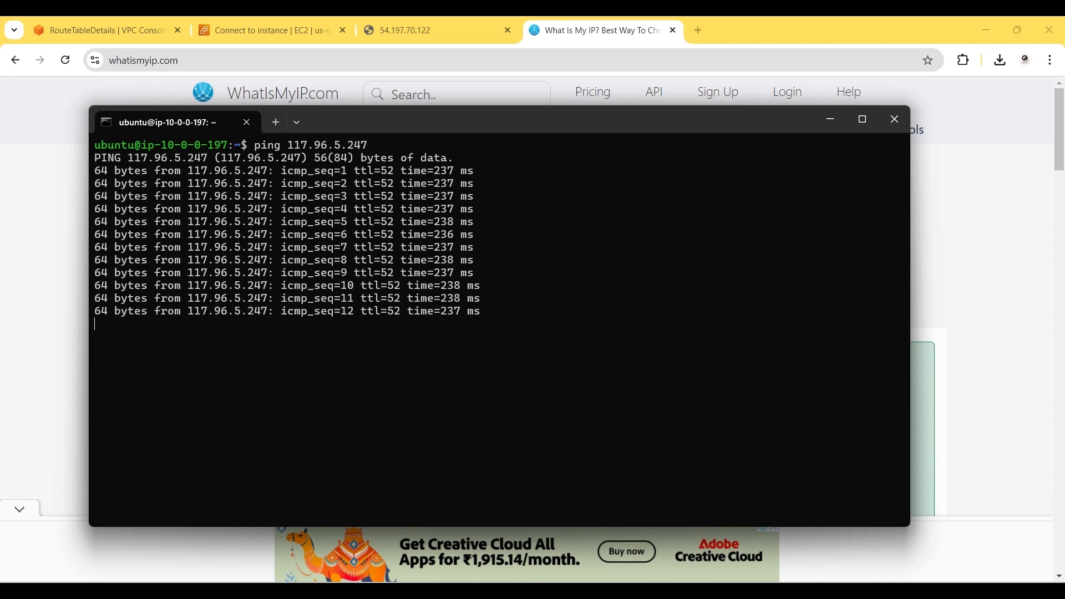
{"action": "key", "text": "ctrl+c"}
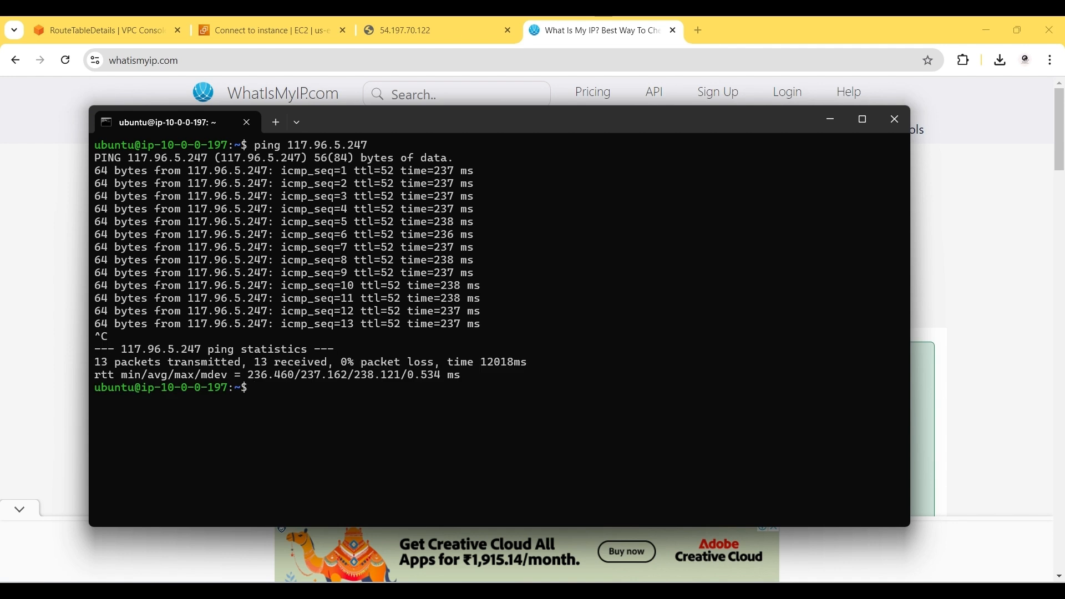
Clear the ping output from the instance's terminal
{"action": "type", "text": "cl"}
{"action": "type", "text": "s"}
{"action": "type", "text": "ar"}
{"action": "key", "text": "Return"}
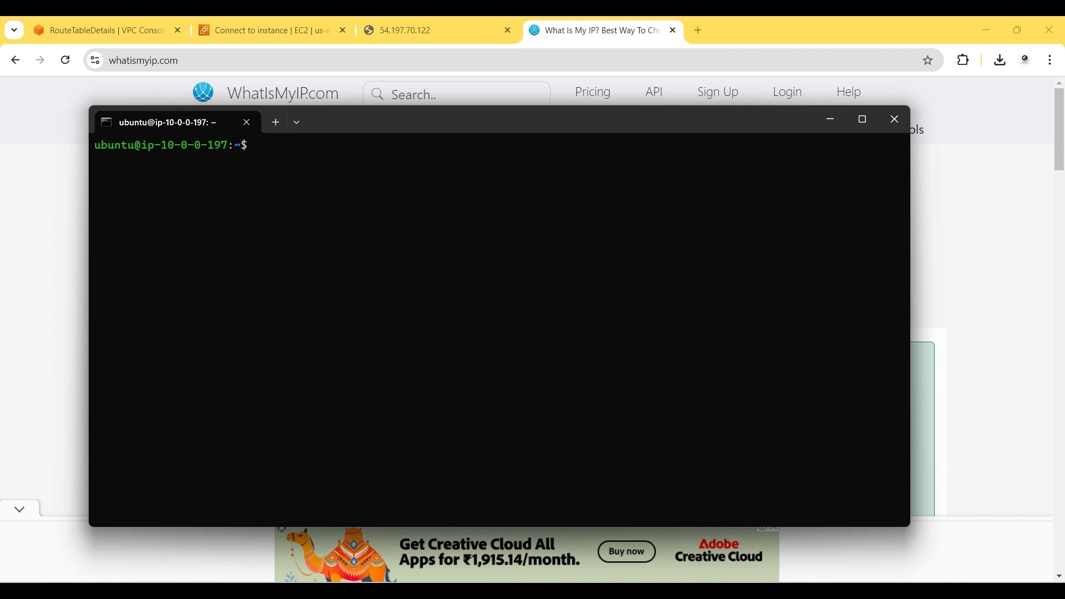
Open the details of the default network ACL associated with first-subnet in the nacl-demo VPC
{"action": "left_click", "coordinate": [141, 32]}
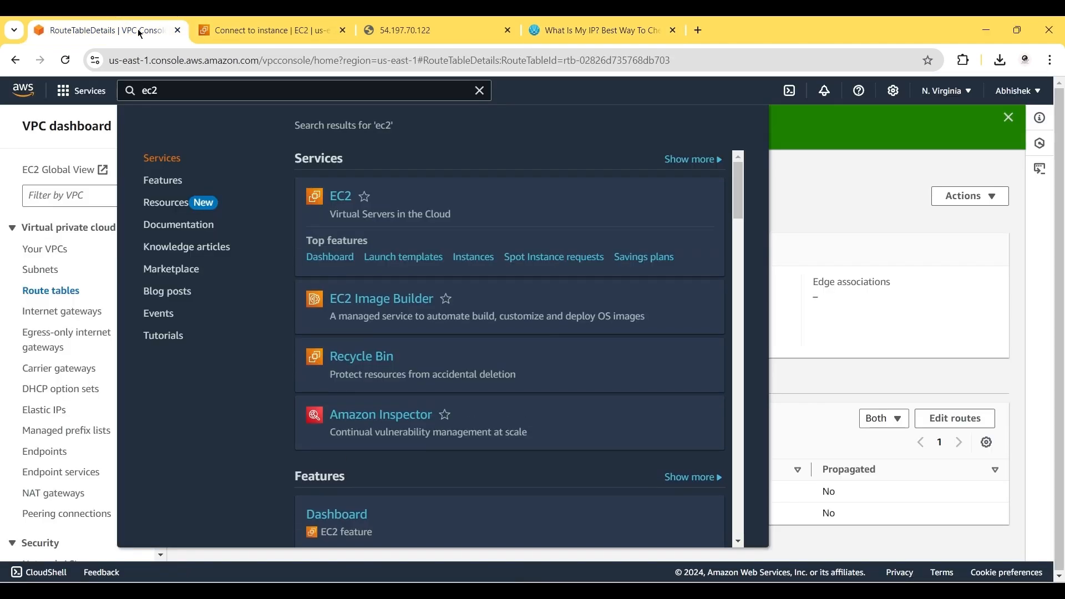
{"action": "left_click", "coordinate": [891, 262]}
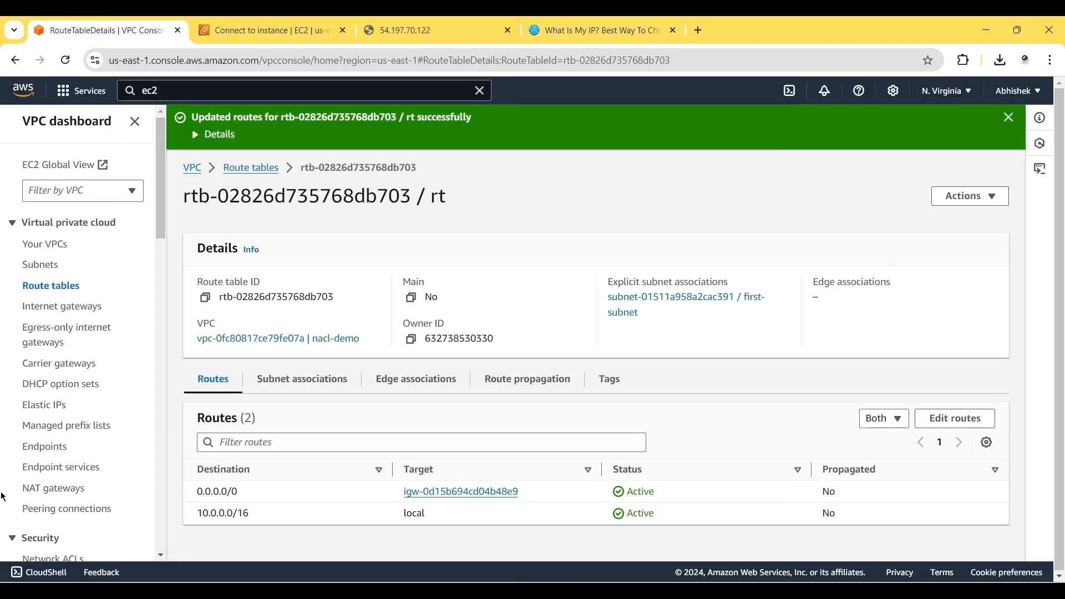
{"action": "scroll", "coordinate": [2, 496], "scroll_direction": "down", "scroll_amount": 3}
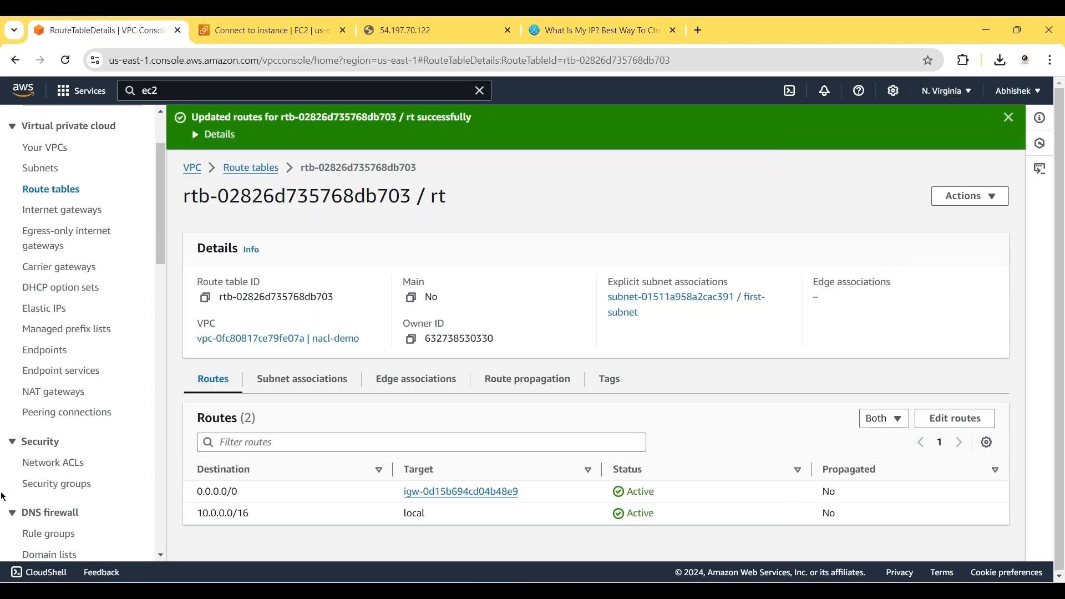
{"action": "left_click", "coordinate": [59, 470]}
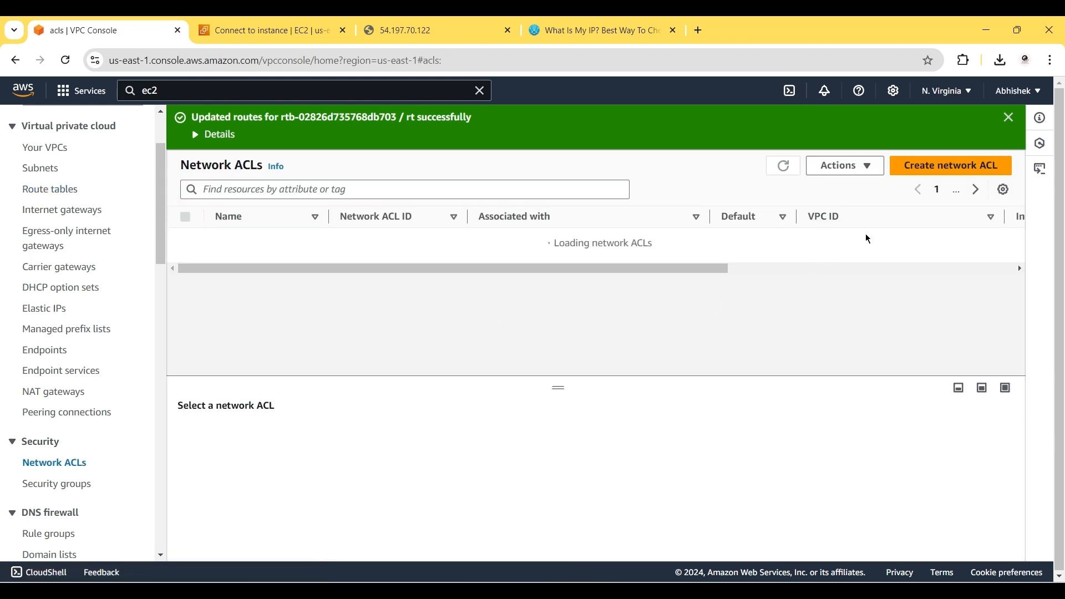
{"action": "left_click", "coordinate": [382, 259]}
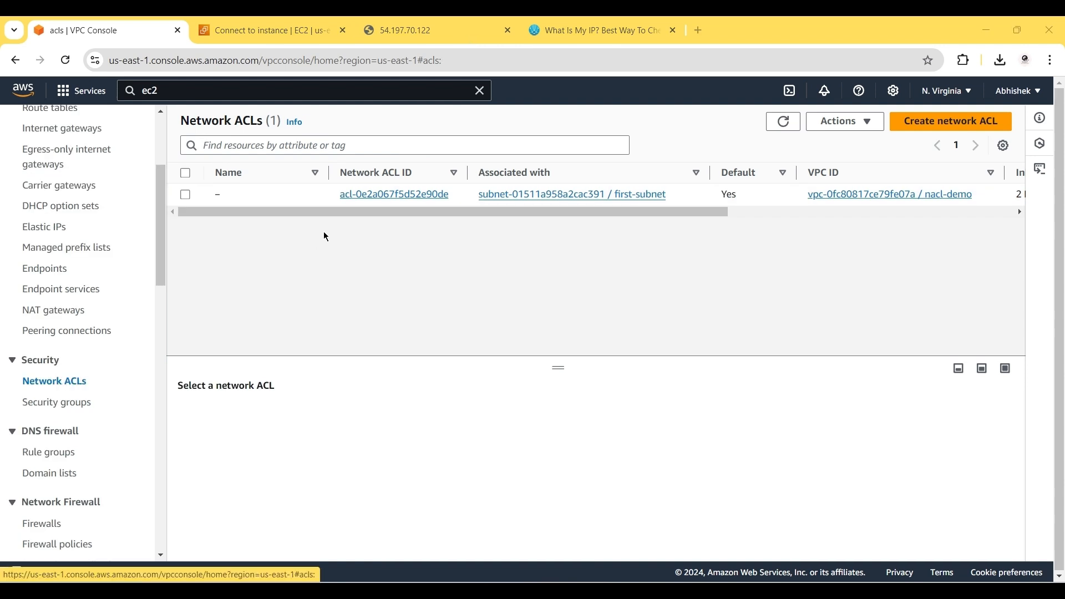
{"action": "left_click", "coordinate": [353, 198]}
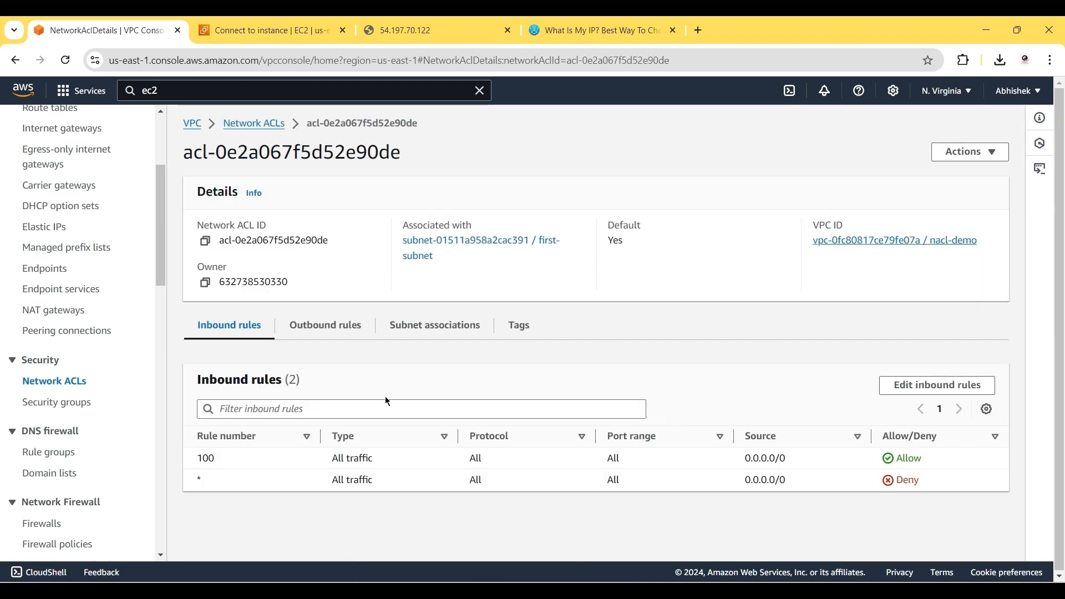
Edit the network ACL's inbound rules and add rule number 101 with type All traffic
{"action": "left_click", "coordinate": [928, 386]}
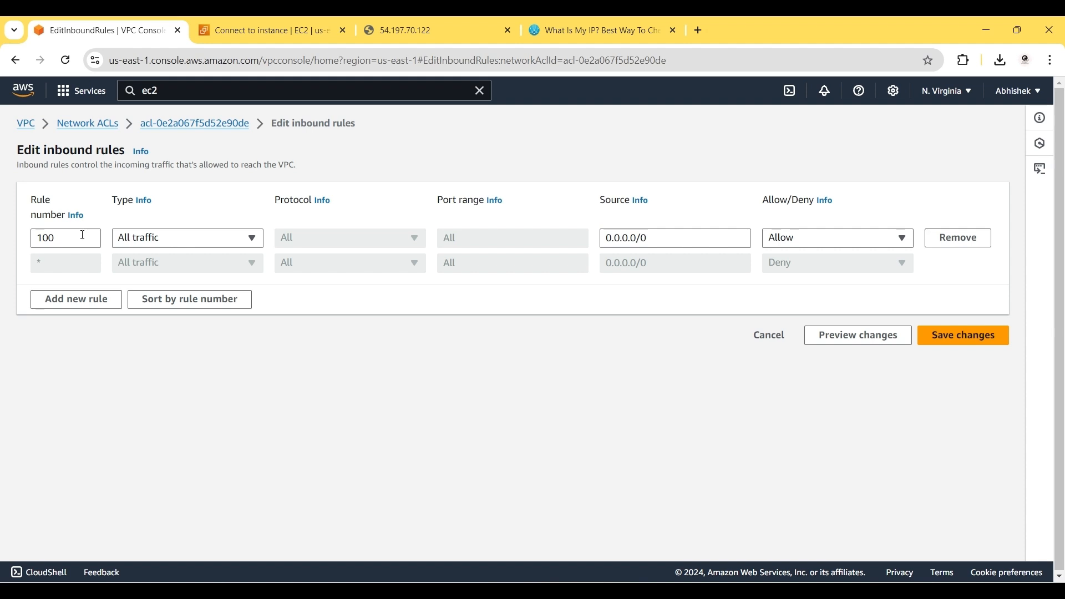
{"action": "left_click", "coordinate": [74, 300]}
{"action": "left_click", "coordinate": [55, 262]}
{"action": "type", "text": "101"}
{"action": "left_click", "coordinate": [174, 268]}
{"action": "left_click", "coordinate": [154, 302]}
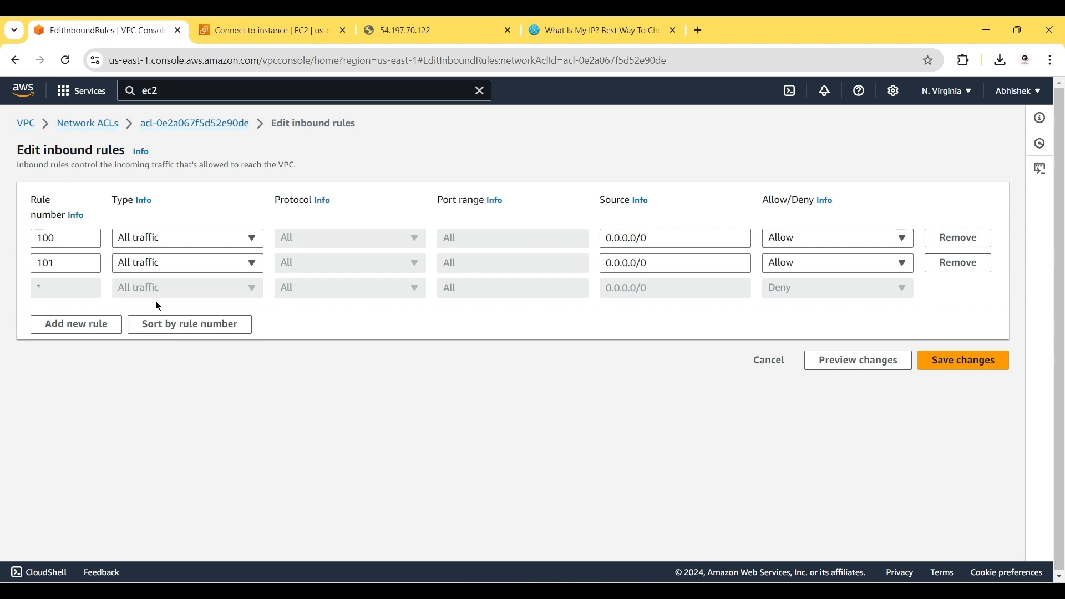
Replace the new inbound rule's source with the copied public address as 117.96.5.247/0
{"action": "left_click", "coordinate": [641, 262]}
{"action": "double_click", "coordinate": [641, 263]}
{"action": "key", "text": "ctrl+a"}
{"action": "key", "text": "ctrl+v"}
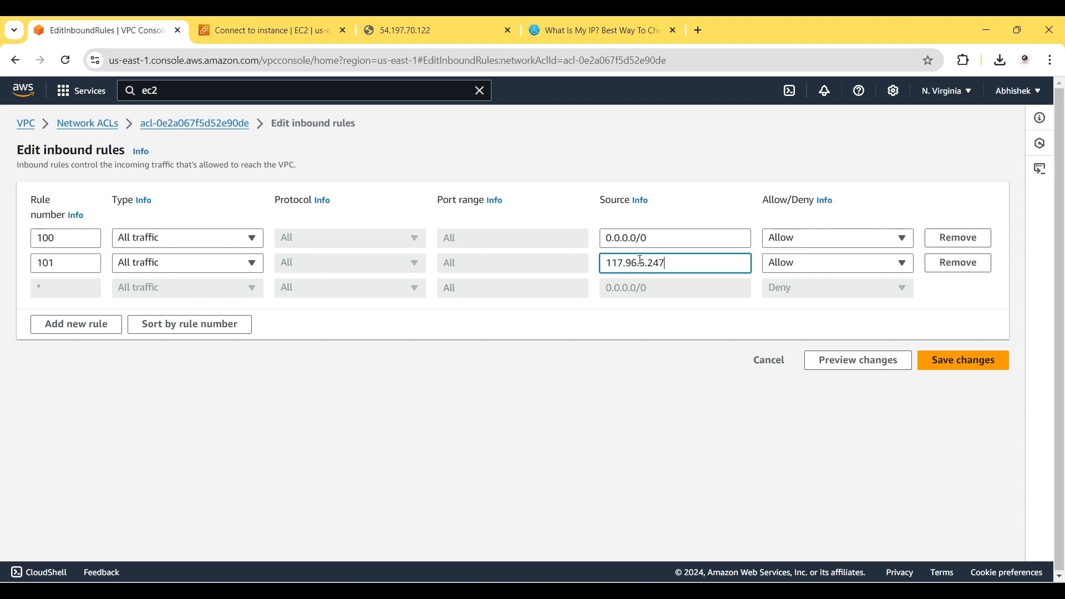
{"action": "type", "text": "/0"}
Set the new inbound rule to Deny, change its rule number to 99 and save the changes
{"action": "left_click", "coordinate": [826, 264]}
{"action": "left_click", "coordinate": [791, 306]}
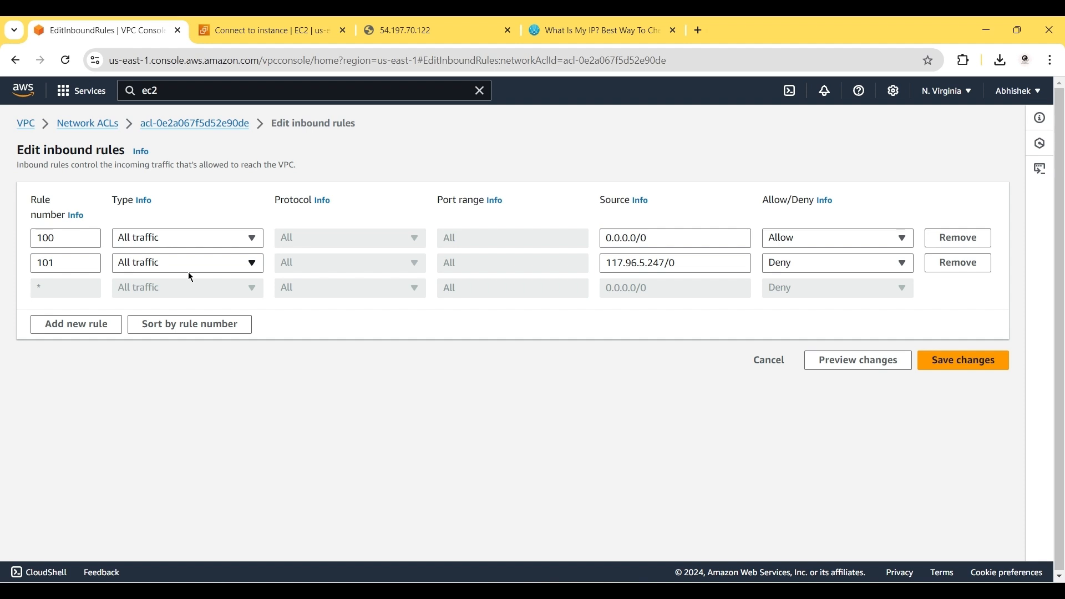
{"action": "left_click_drag", "start_coordinate": [57, 263], "coordinate": [25, 266]}
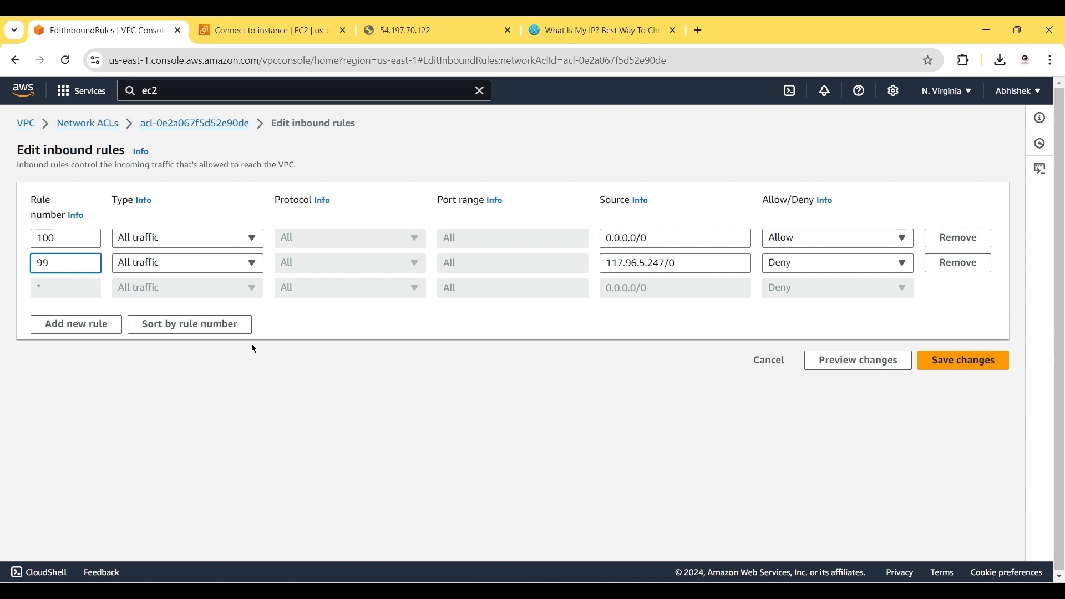
{"action": "left_click", "coordinate": [941, 366]}
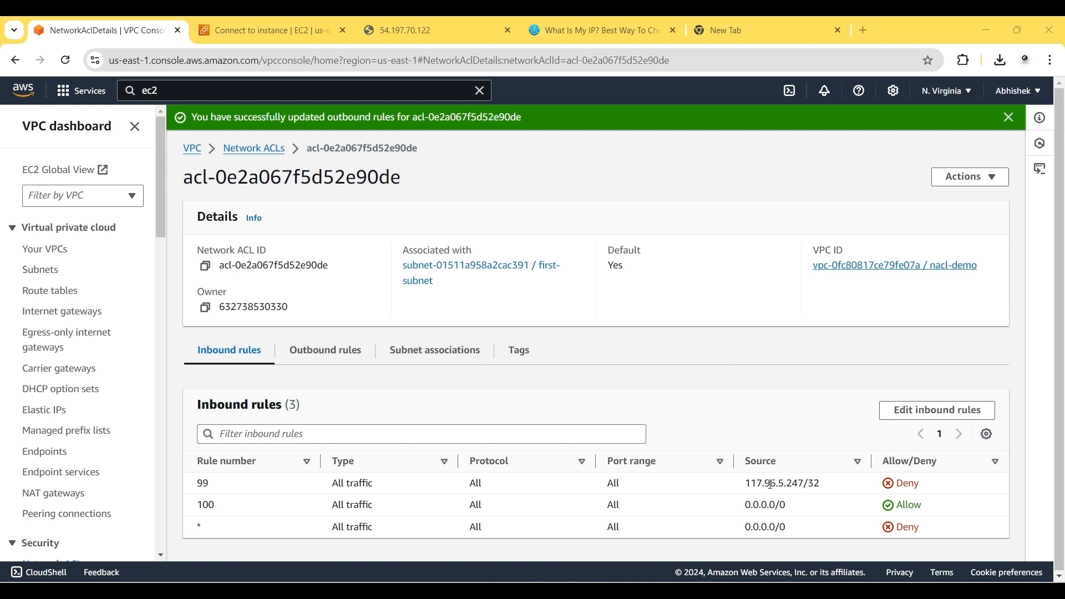
Check the source address of inbound rule 99, then open a new Windows command prompt with cmd and start wsl
{"action": "double_click", "coordinate": [793, 483]}
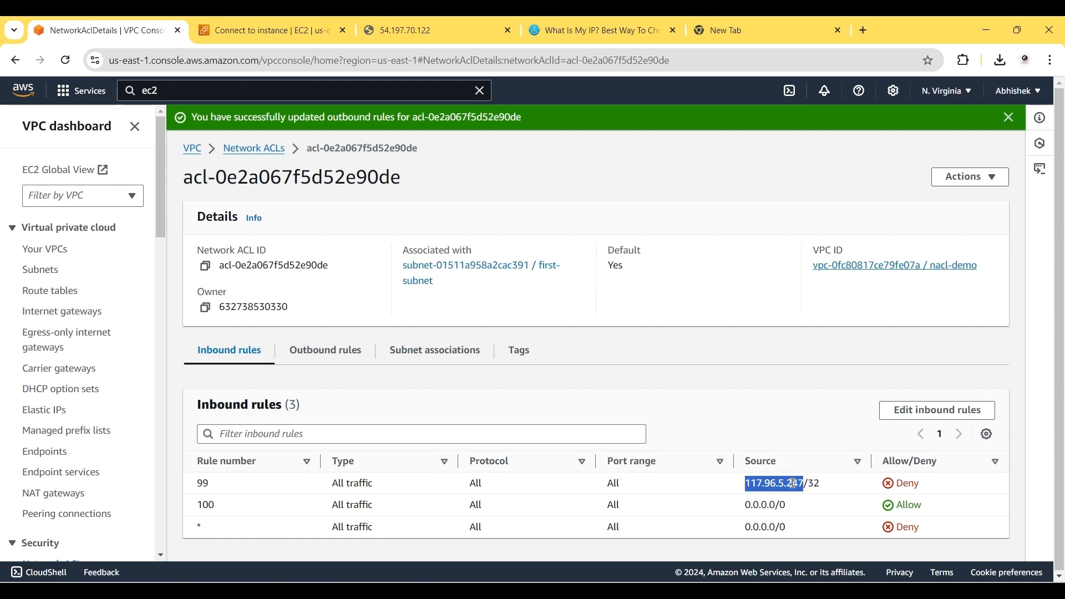
{"action": "key", "text": "super"}
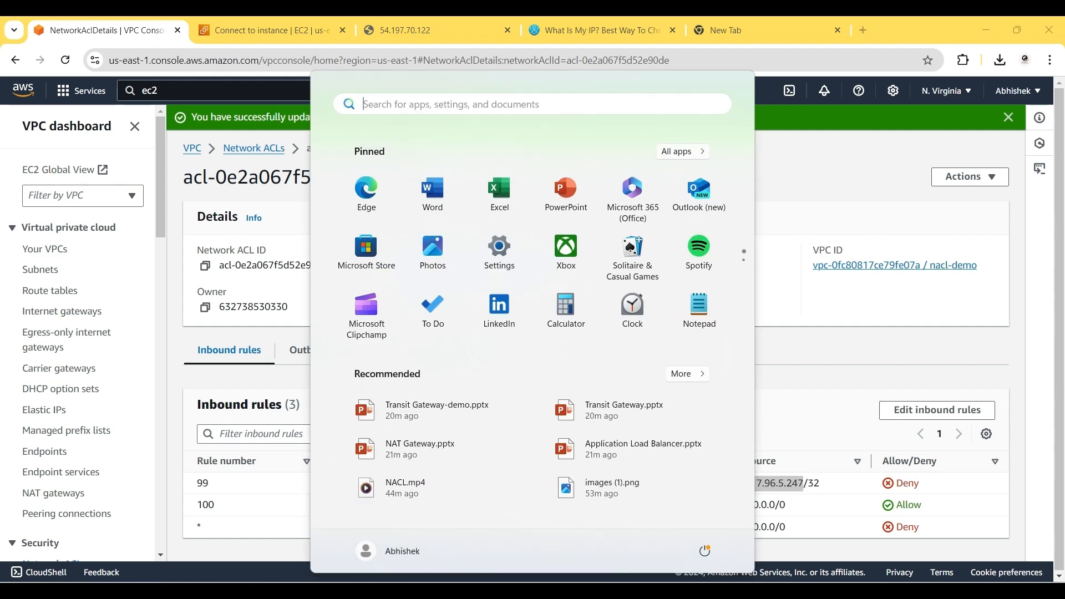
{"action": "type", "text": "cmd"}
{"action": "key", "text": "Return"}
{"action": "type", "text": "wsl"}
{"action": "key", "text": "Return"}
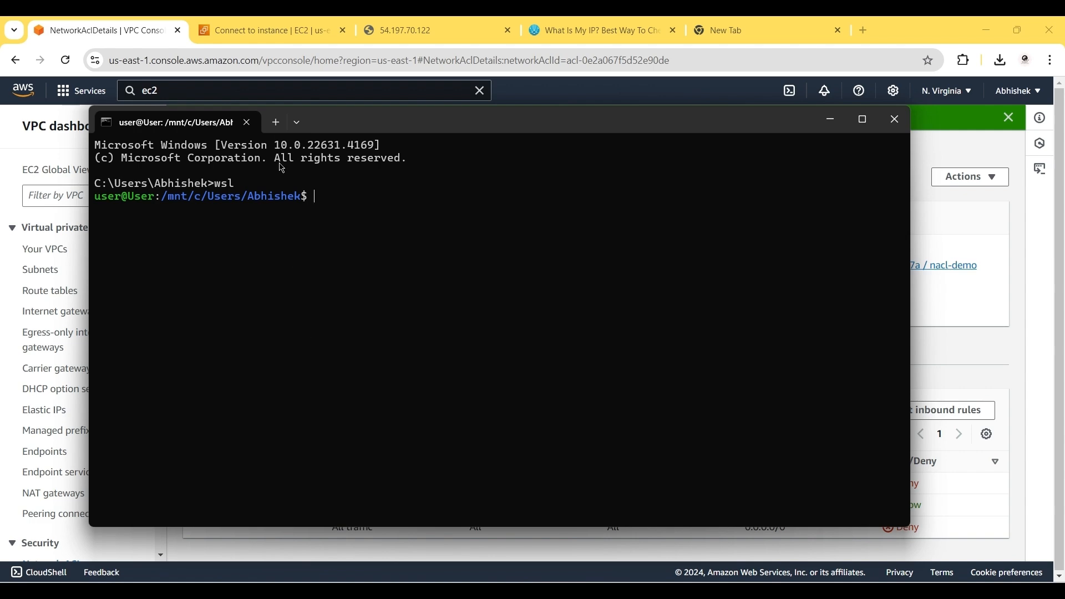
{"action": "left_click", "coordinate": [248, 21]}
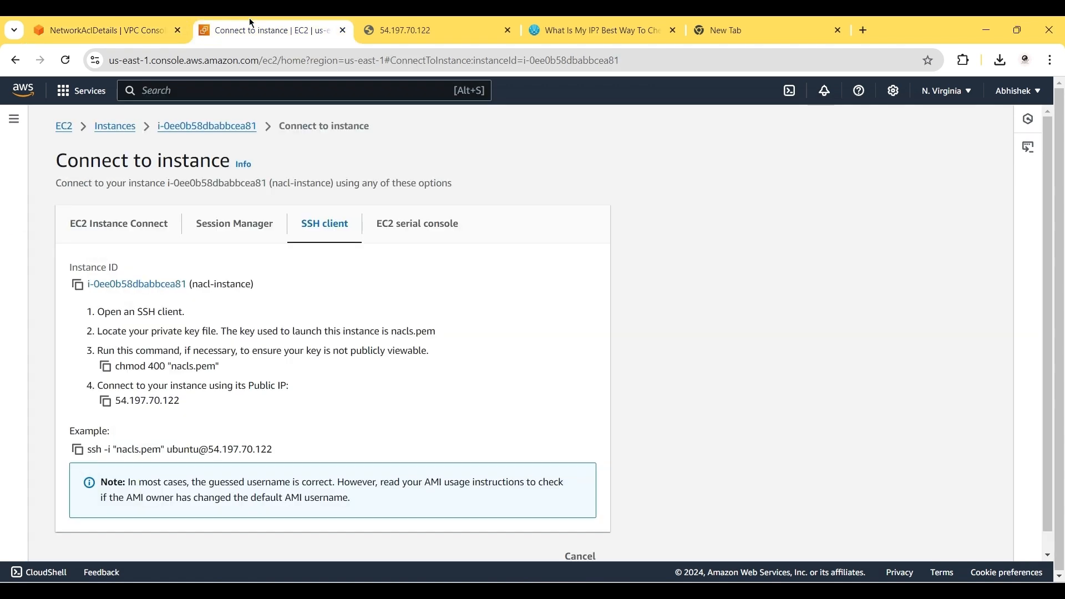
{"action": "left_click", "coordinate": [78, 450]}
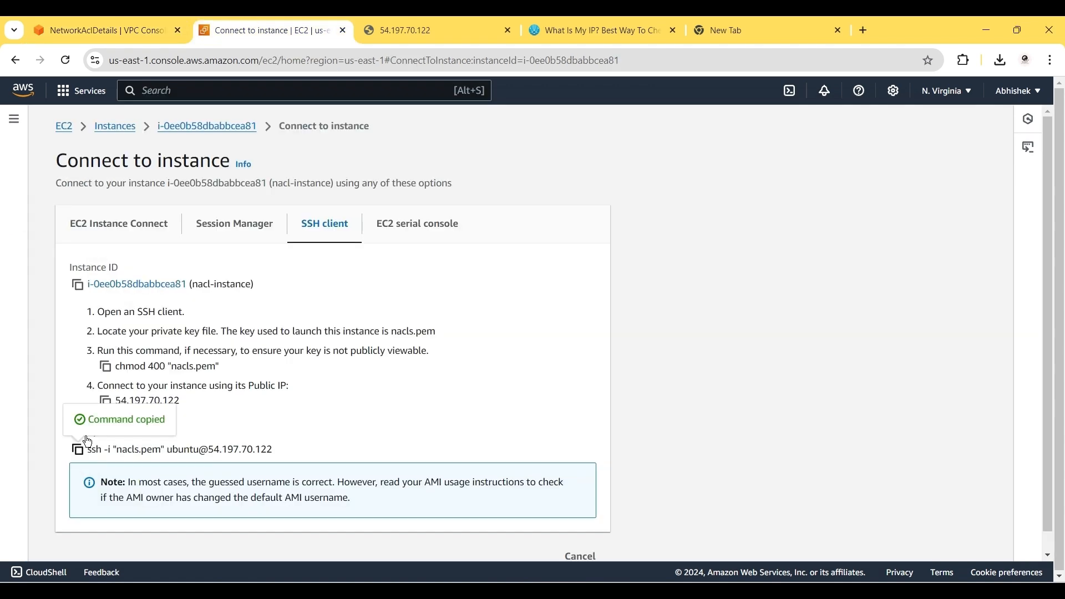
{"action": "left_click", "coordinate": [161, 25]}
{"action": "key", "text": "alt+Tab"}
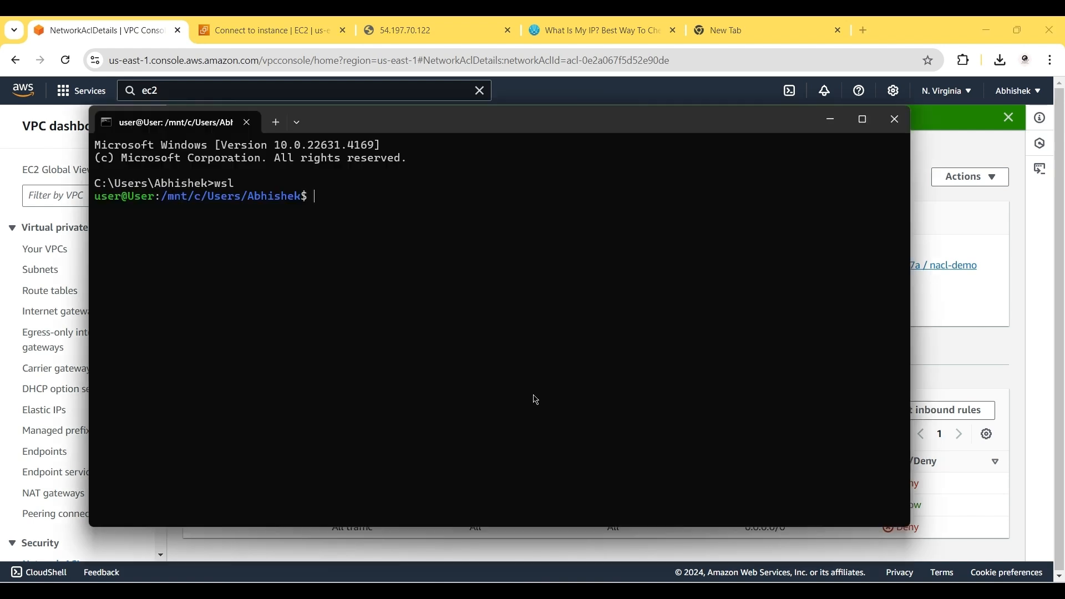
{"action": "right_click", "coordinate": [468, 327]}
{"action": "key", "text": "Left"}
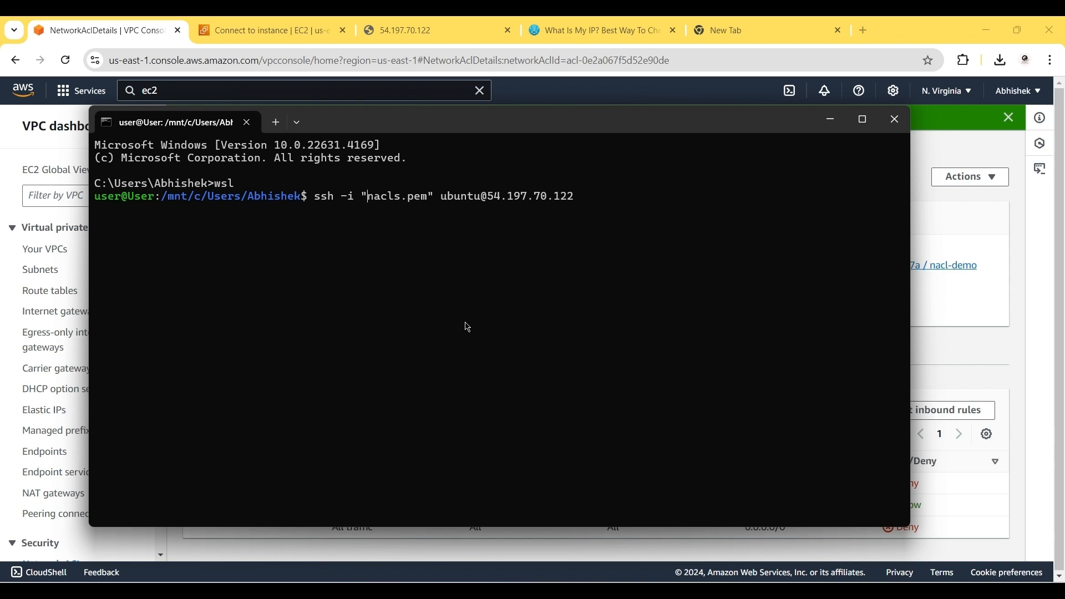
{"action": "type", "text": "~/"}
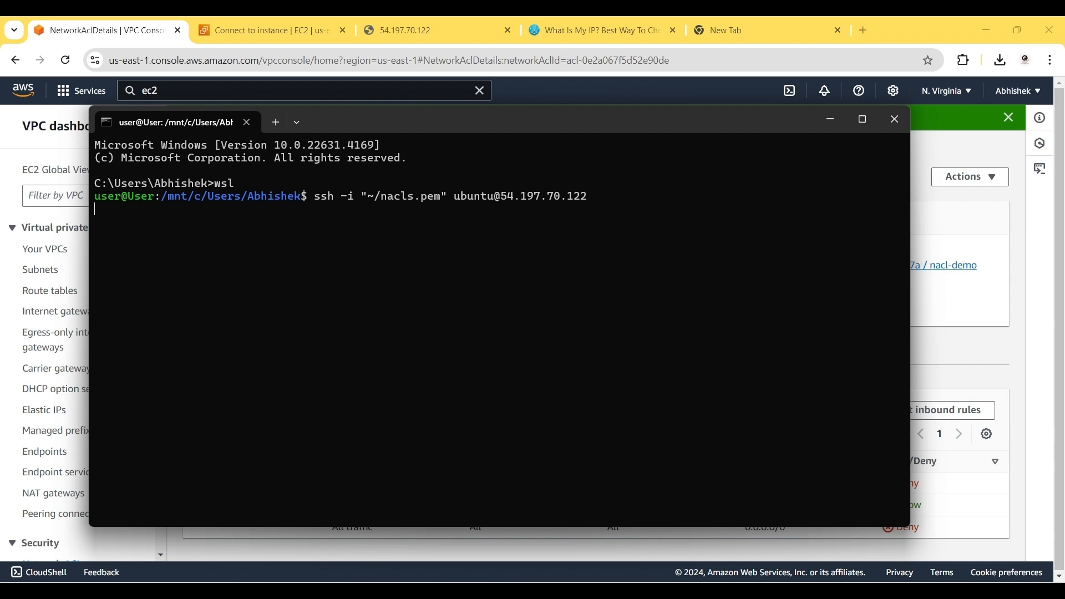